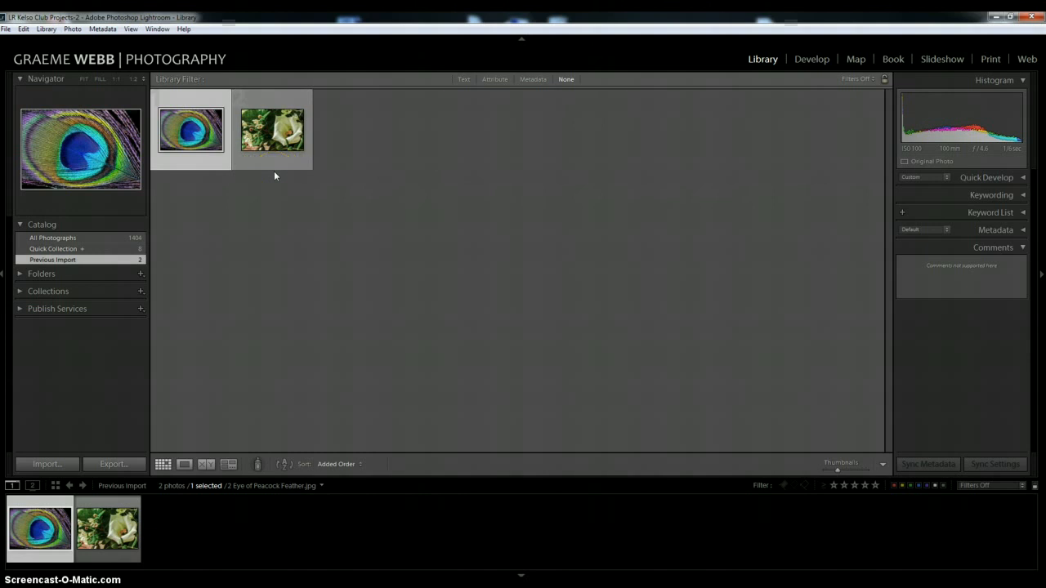
# Step: Open the peacock feather photo in the Develop module with Crop & Straighten active
pyautogui.doubleClick(200, 148)
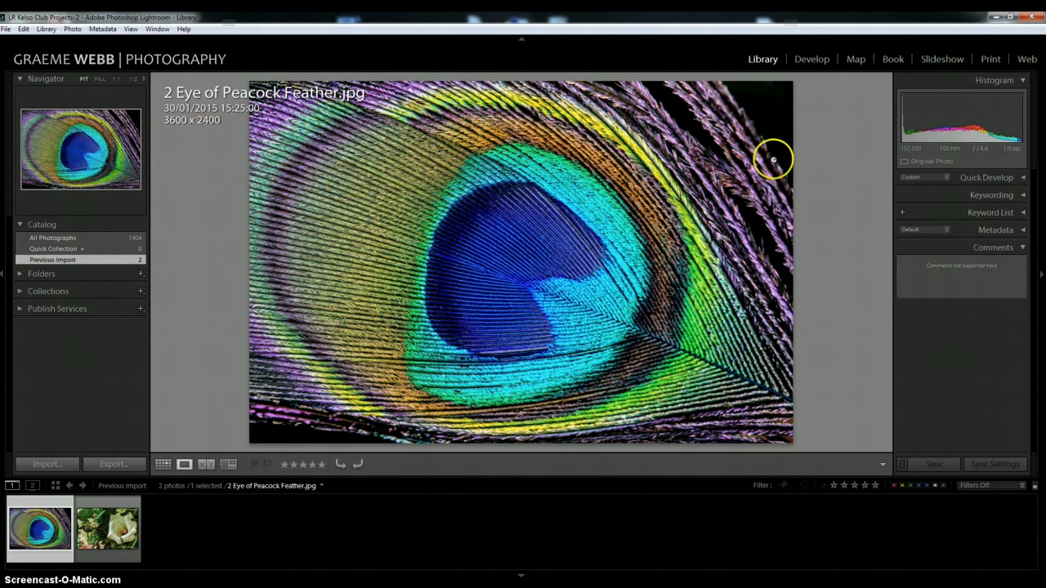
pyautogui.click(811, 59)
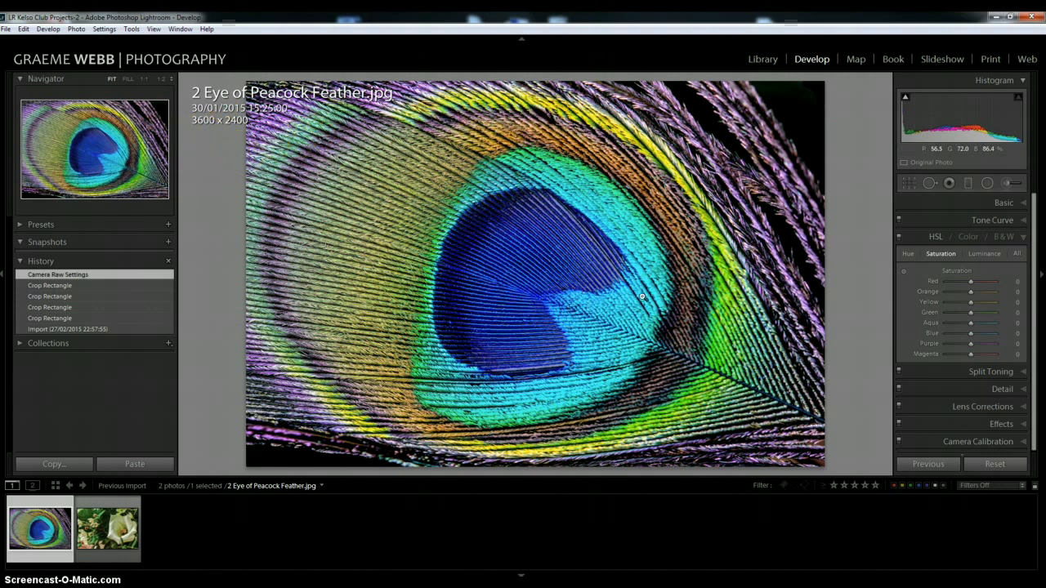
pyautogui.click(910, 184)
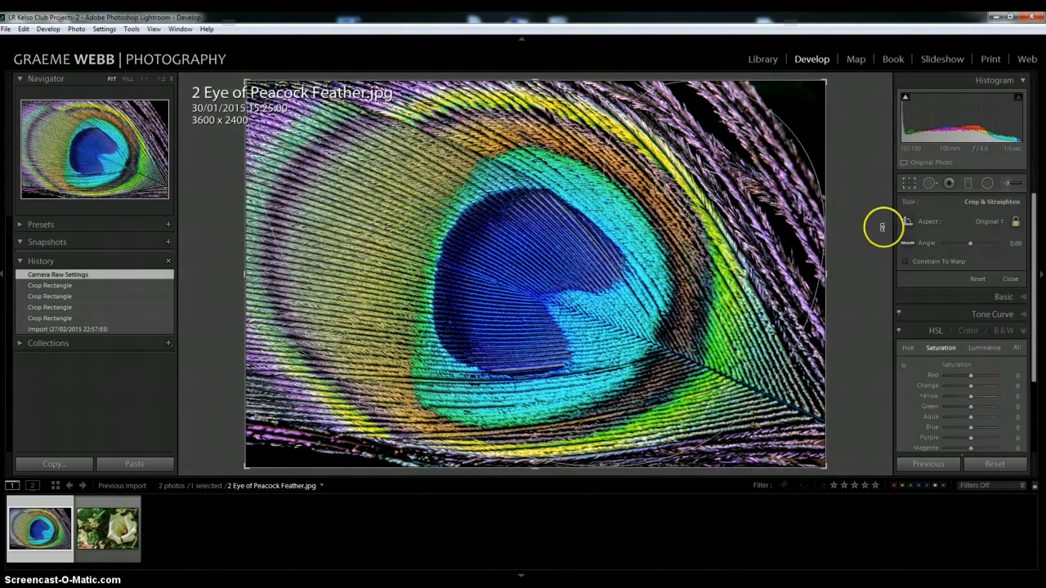
# Step: Set a custom crop aspect ratio of 12 x 8 for the peacock feather photo
pyautogui.click(998, 226)
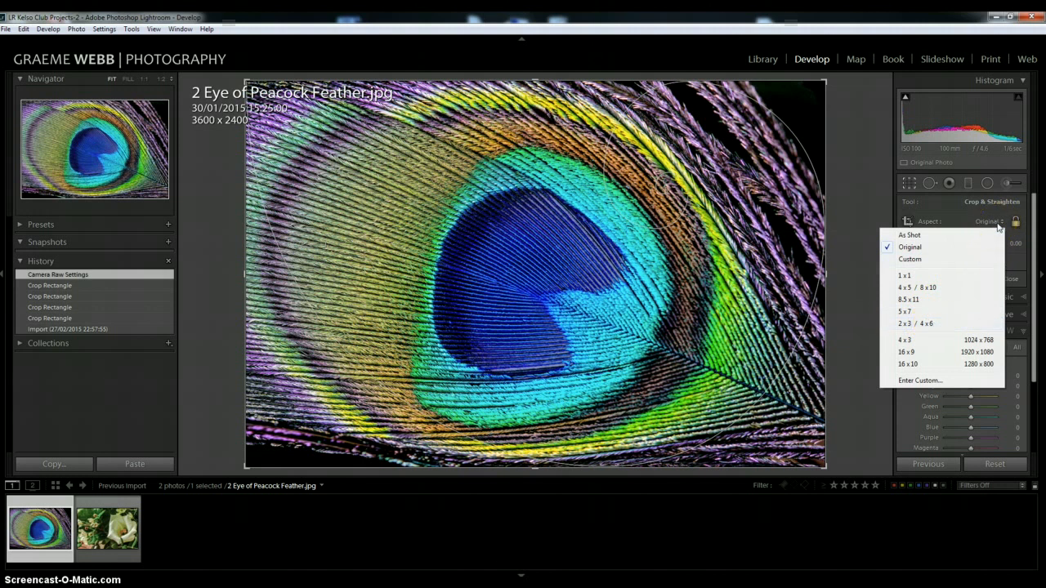
pyautogui.click(997, 223)
pyautogui.click(996, 223)
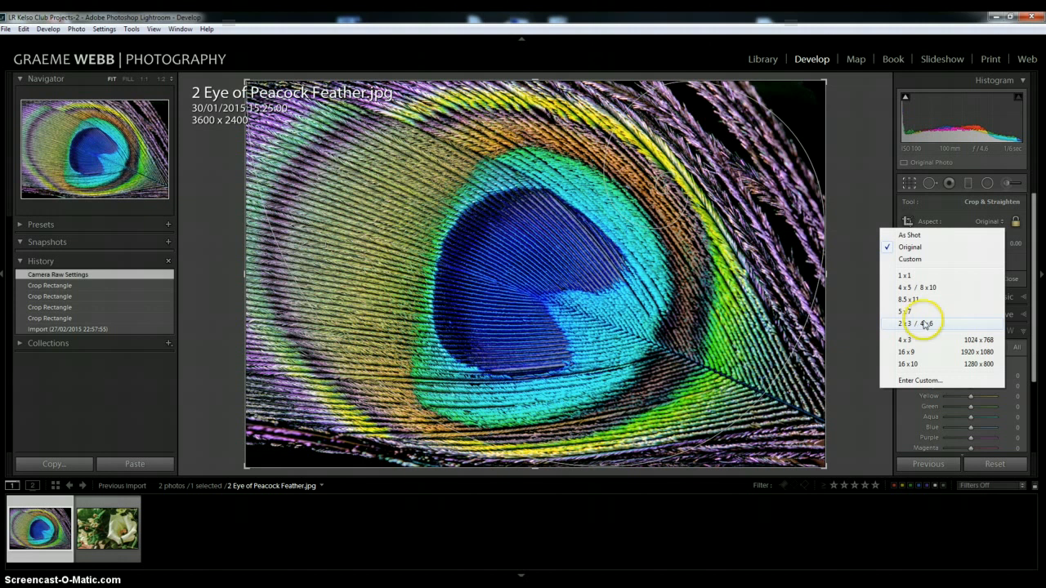
pyautogui.click(922, 382)
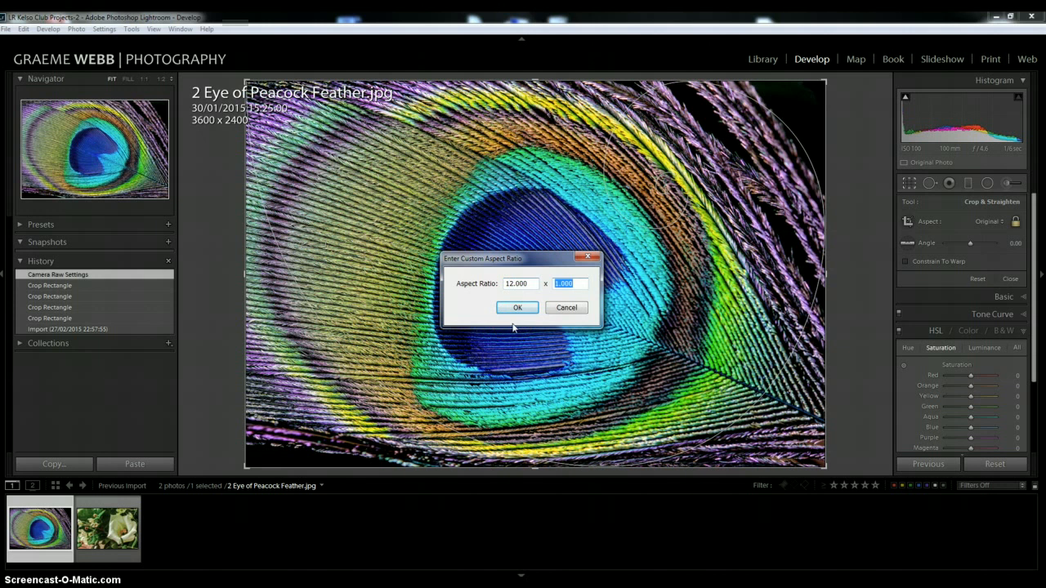
pyautogui.write('8')
pyautogui.press('Return')
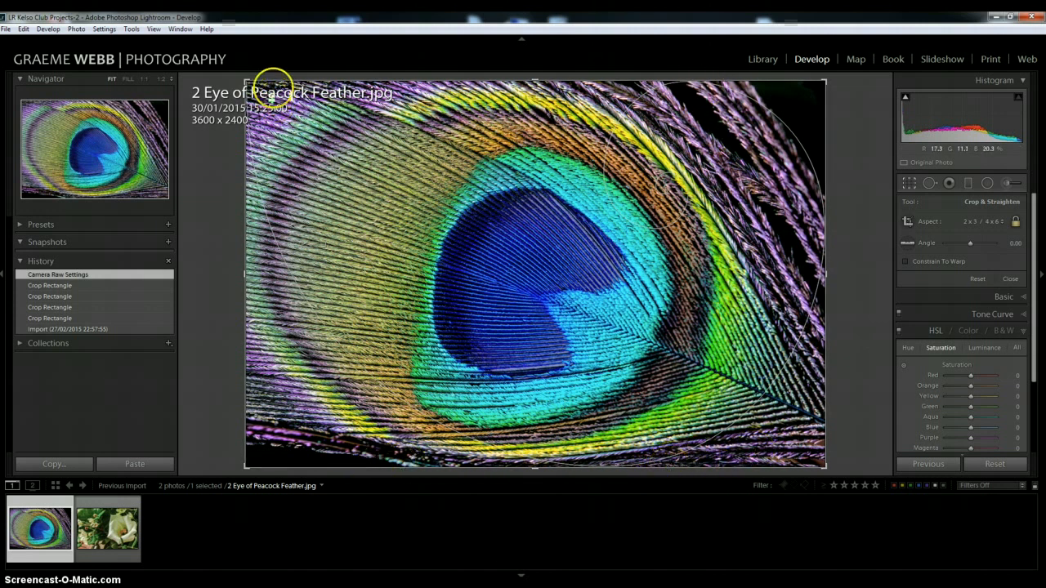
# Step: Change the crop to a custom aspect ratio of 12 x 10
pyautogui.click(987, 227)
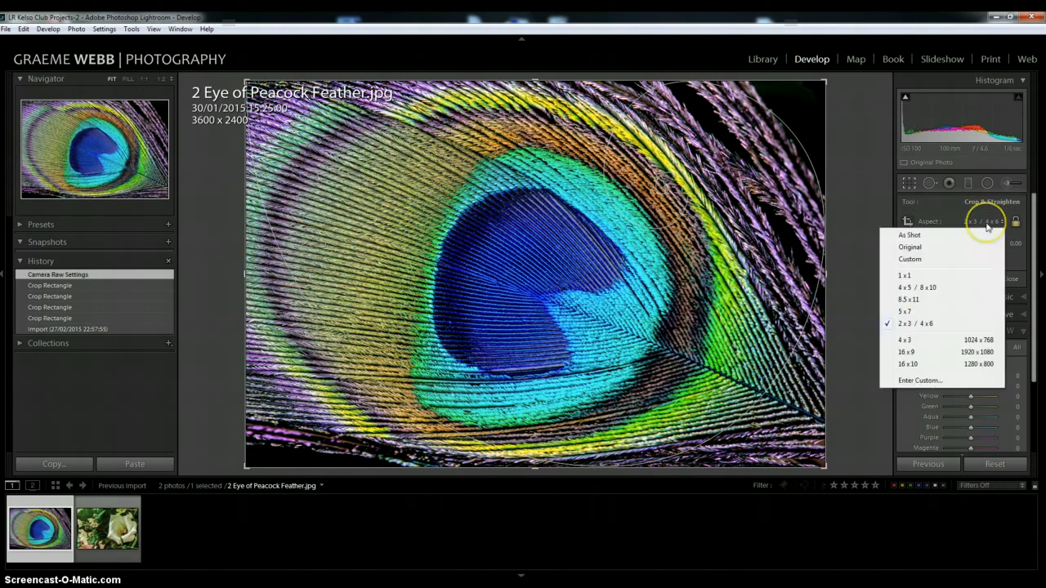
pyautogui.click(917, 382)
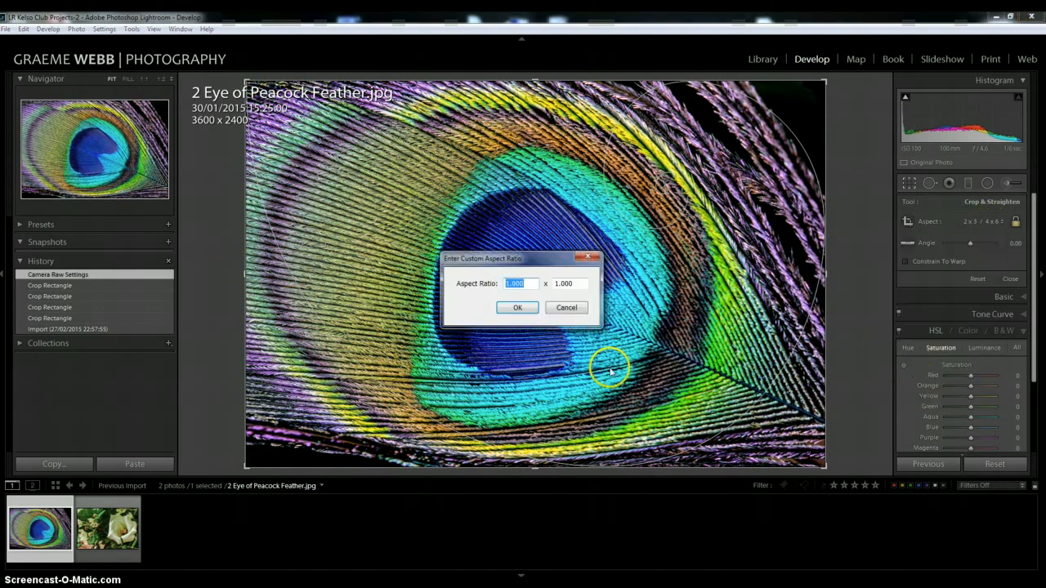
pyautogui.write('12')
pyautogui.press('Tab')
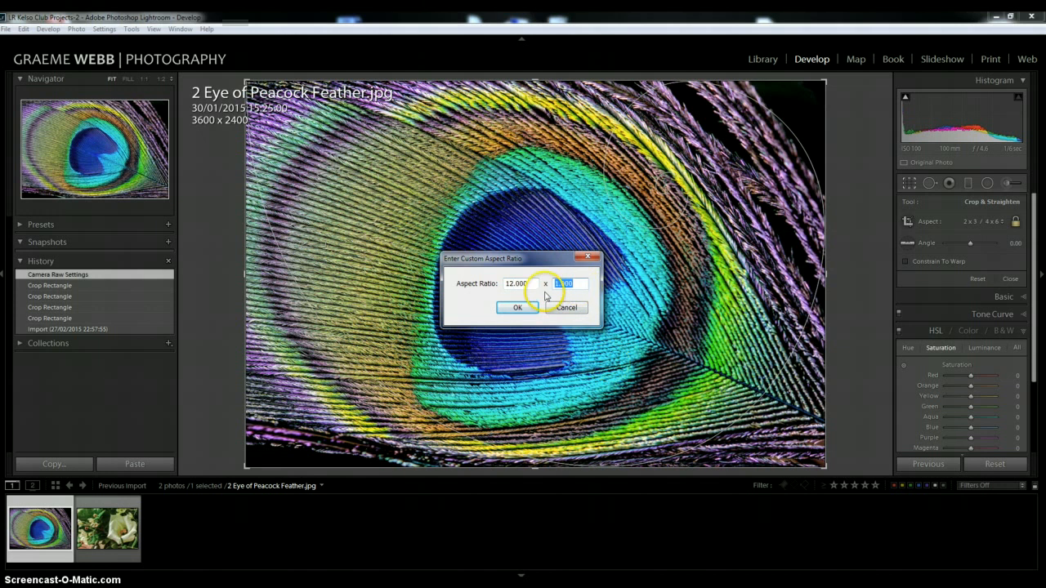
pyautogui.write('10')
pyautogui.click(529, 307)
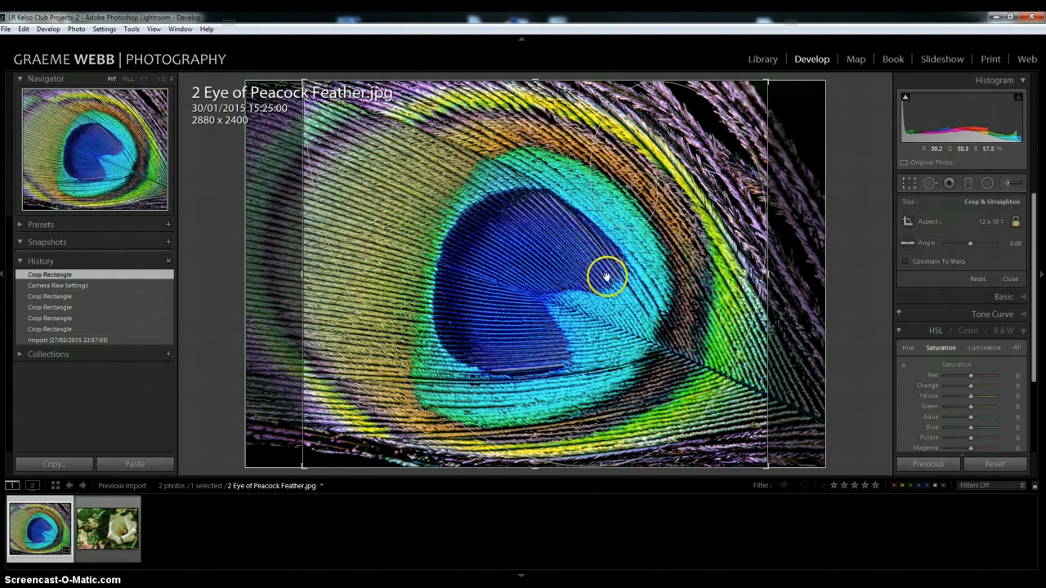
# Step: Set the crop aspect to 2 x 3 / 4 x 6, enlarge the crop frame to the full 3600 x 2400 image and apply it
pyautogui.click(995, 222)
pyautogui.click(952, 323)
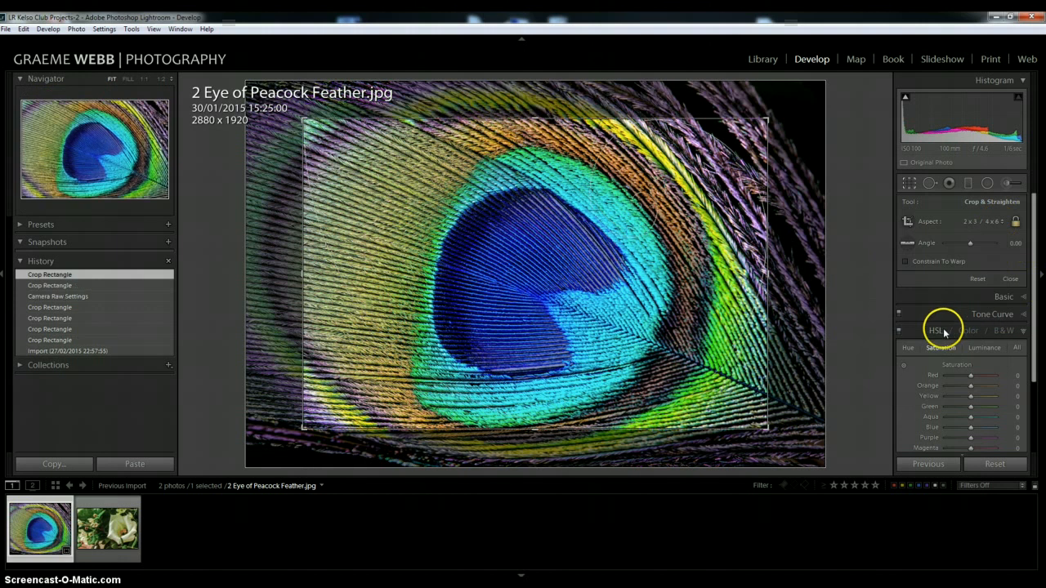
pyautogui.moveTo(304, 121); pyautogui.dragTo(238, 68)
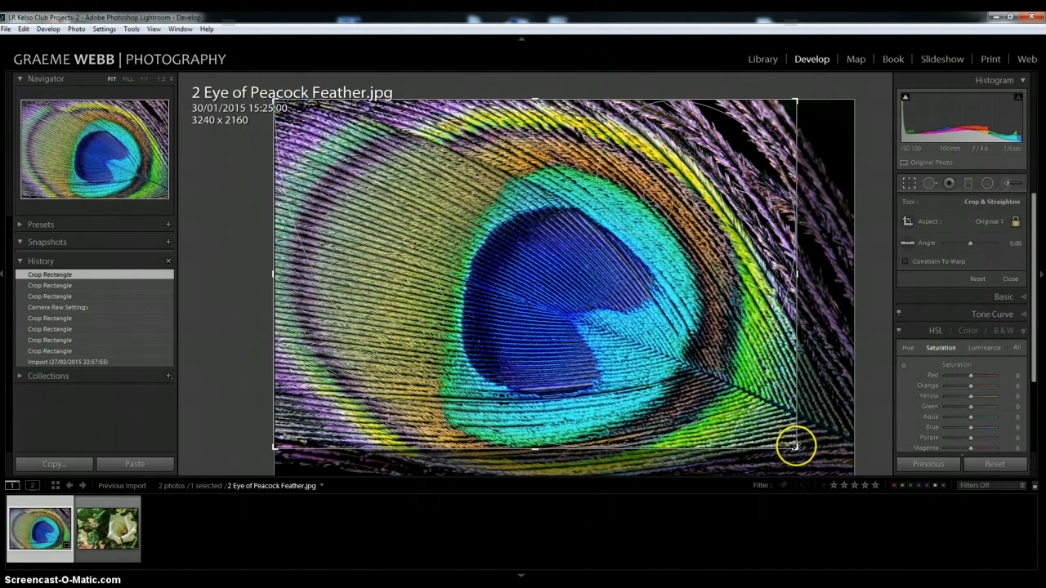
pyautogui.moveTo(794, 443); pyautogui.dragTo(851, 510)
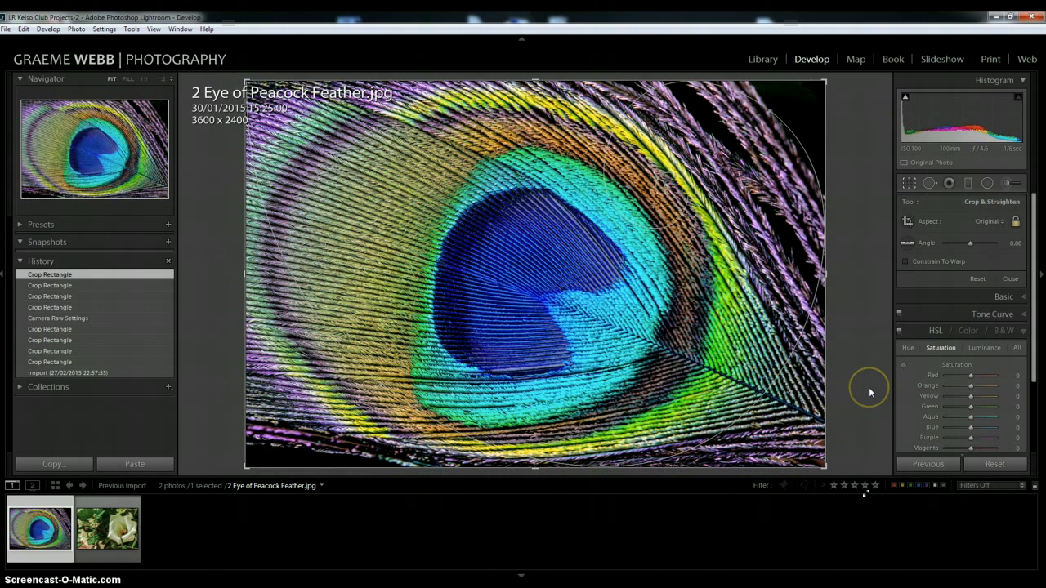
pyautogui.press('Return')
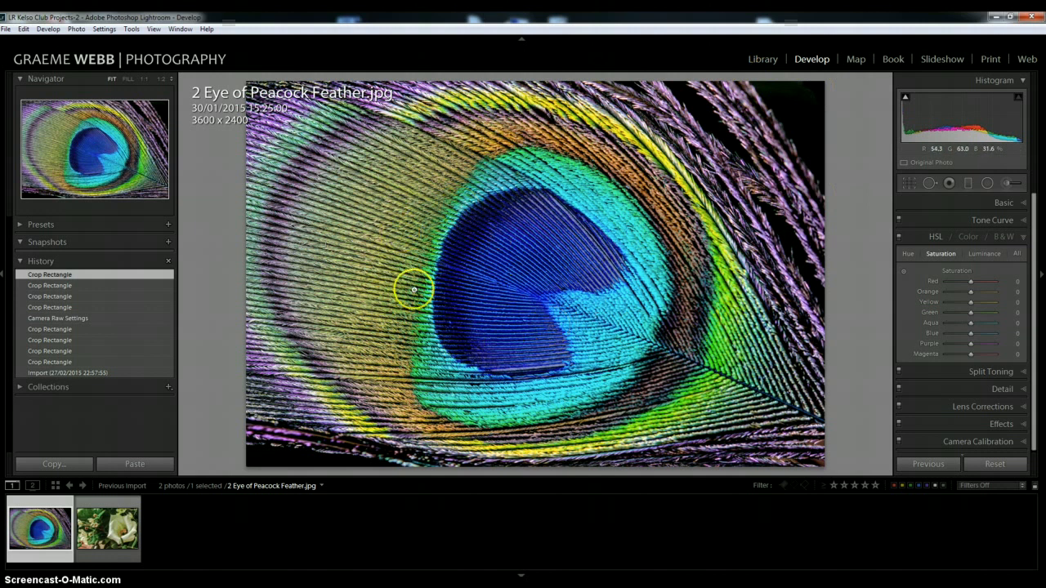
# Step: Open the export settings for the peacock feather photo
pyautogui.rightClick(496, 235)
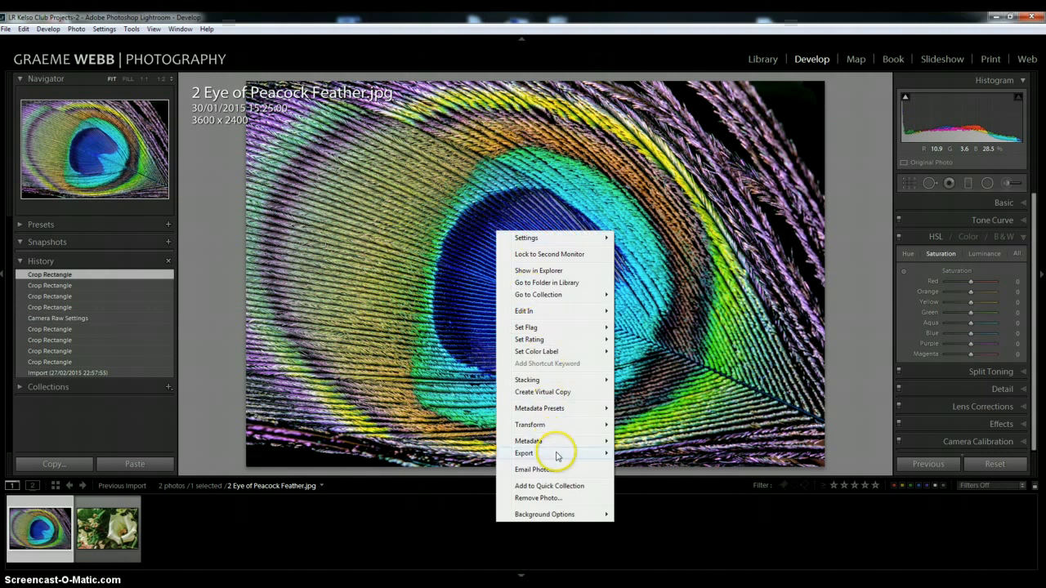
pyautogui.moveTo(558, 456)
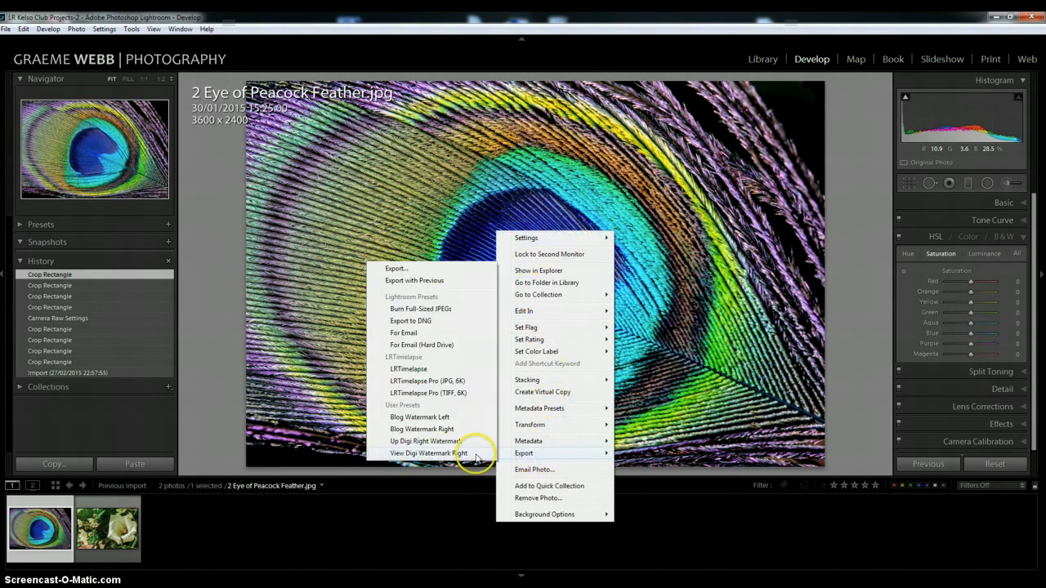
pyautogui.click(391, 270)
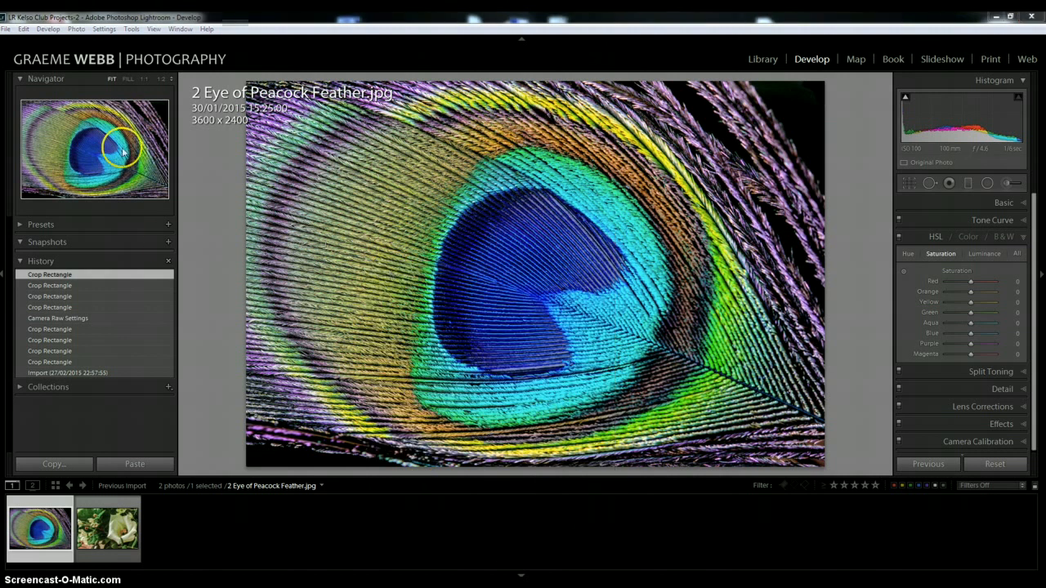
pyautogui.moveTo(621, 146); pyautogui.dragTo(658, 150)
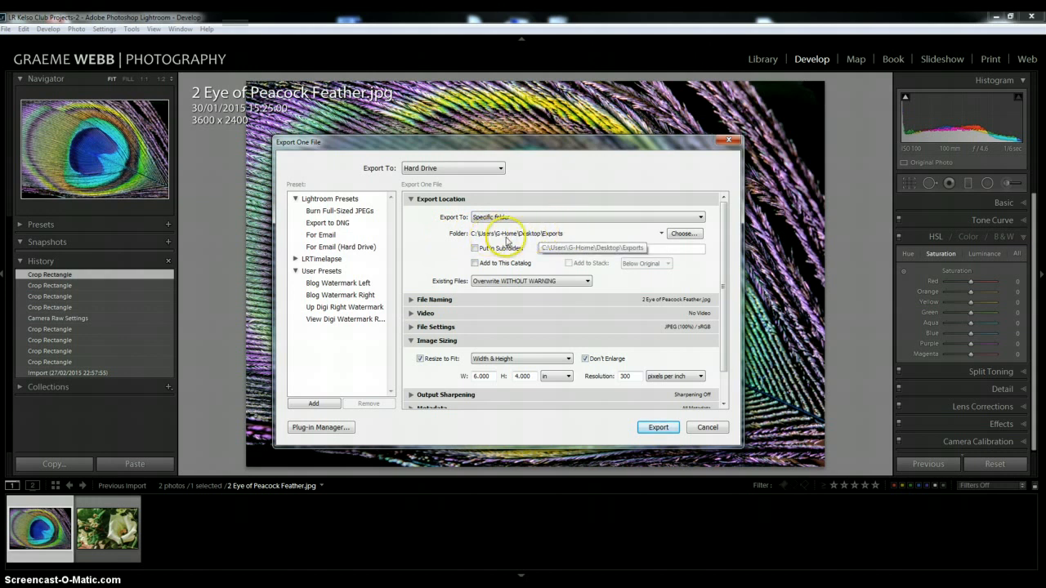
# Step: Choose the Exports folder on the Desktop as the export destination
pyautogui.click(678, 237)
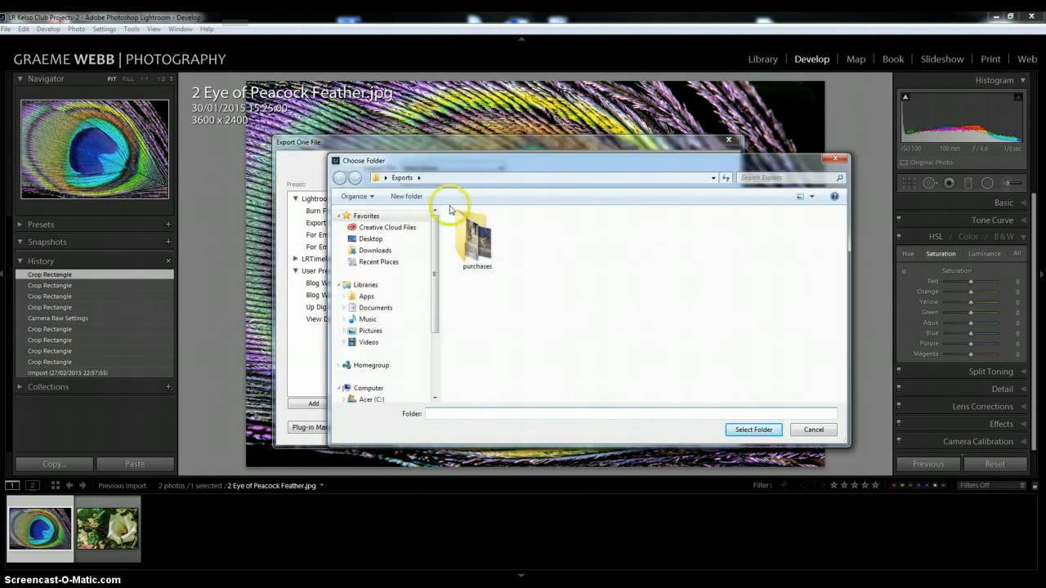
pyautogui.click(368, 240)
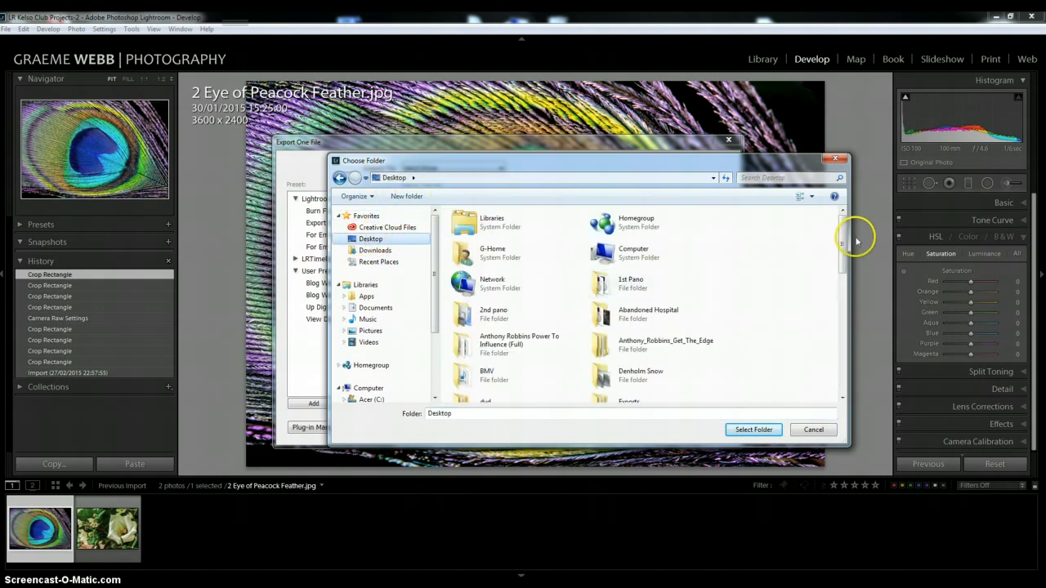
pyautogui.moveTo(847, 248); pyautogui.dragTo(852, 283)
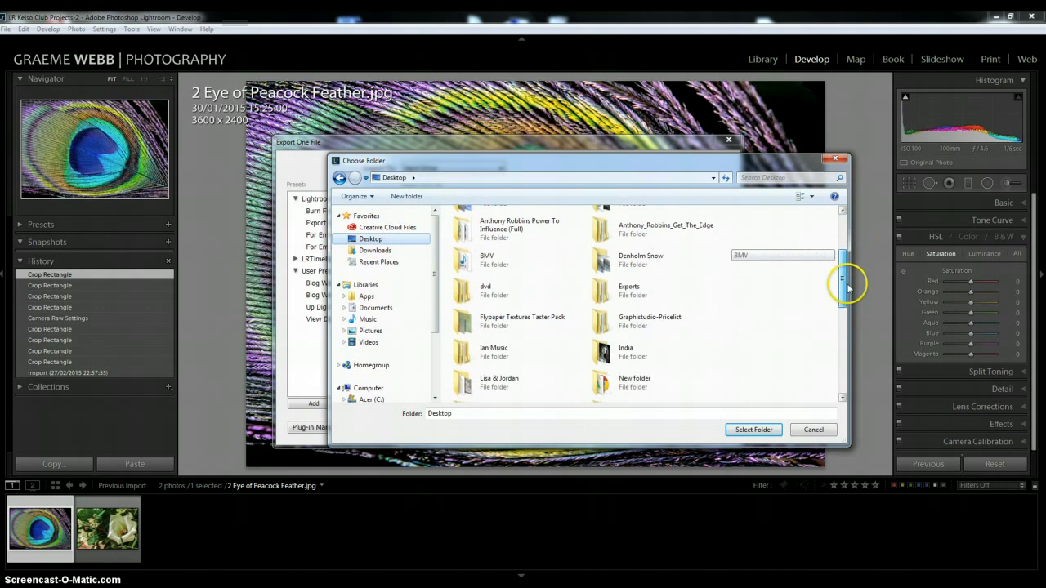
pyautogui.doubleClick(658, 290)
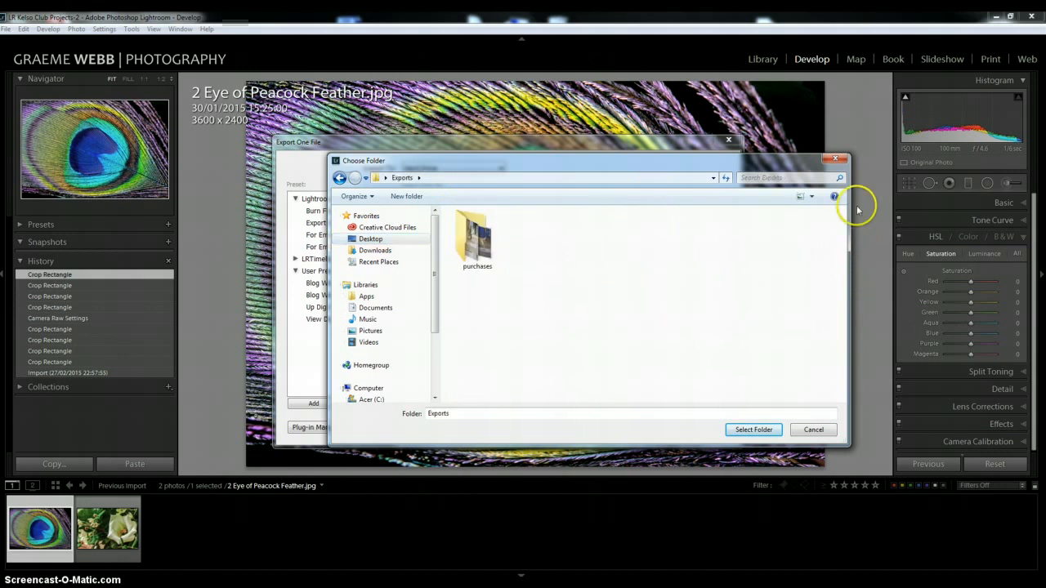
pyautogui.click(753, 430)
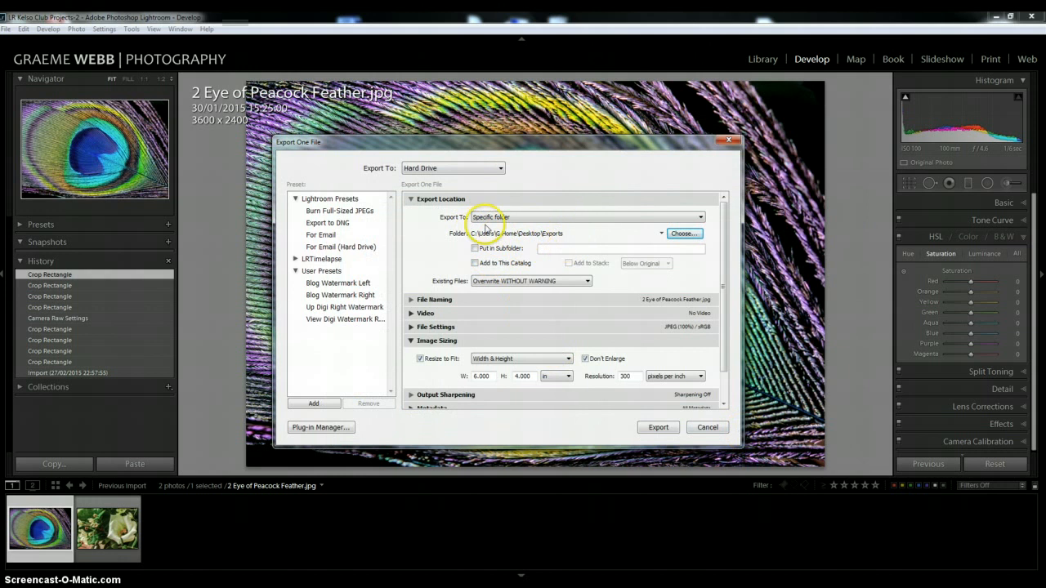
# Step: Try the Filename and Filename - Sequence templates for renaming the exported file, and turn renaming back off
pyautogui.click(412, 300)
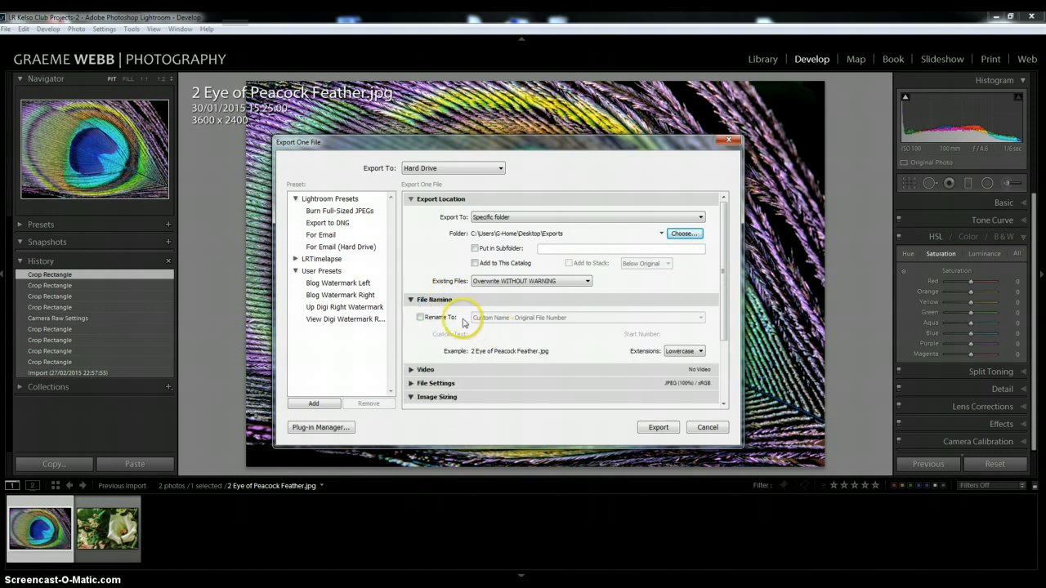
pyautogui.click(420, 317)
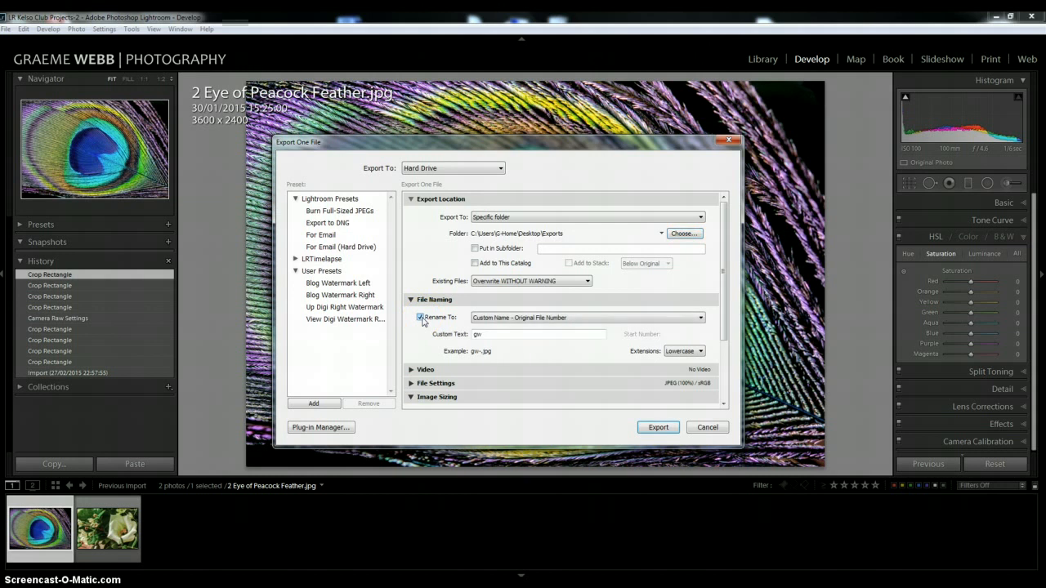
pyautogui.doubleClick(500, 335)
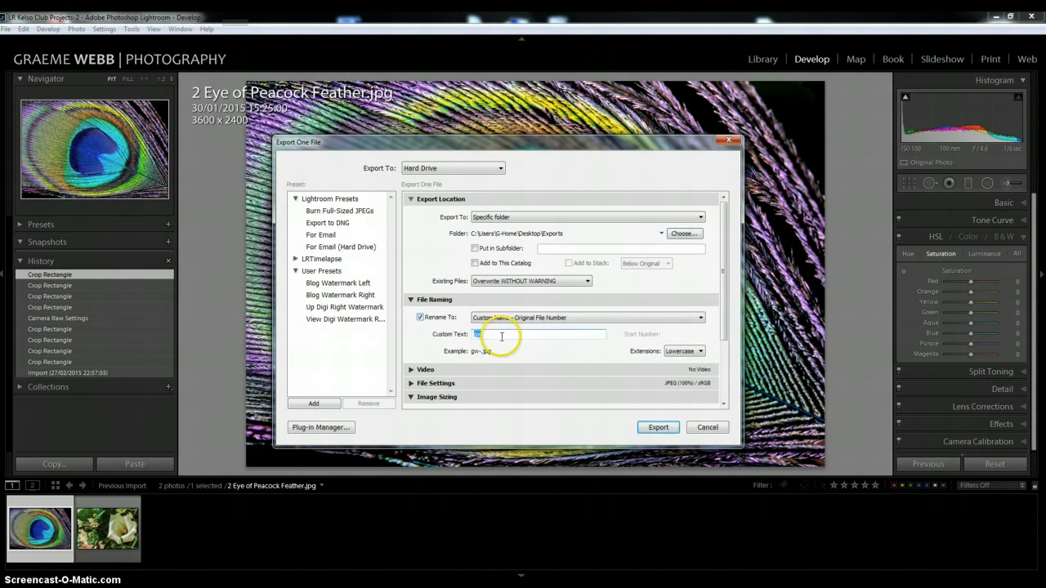
pyautogui.click(504, 320)
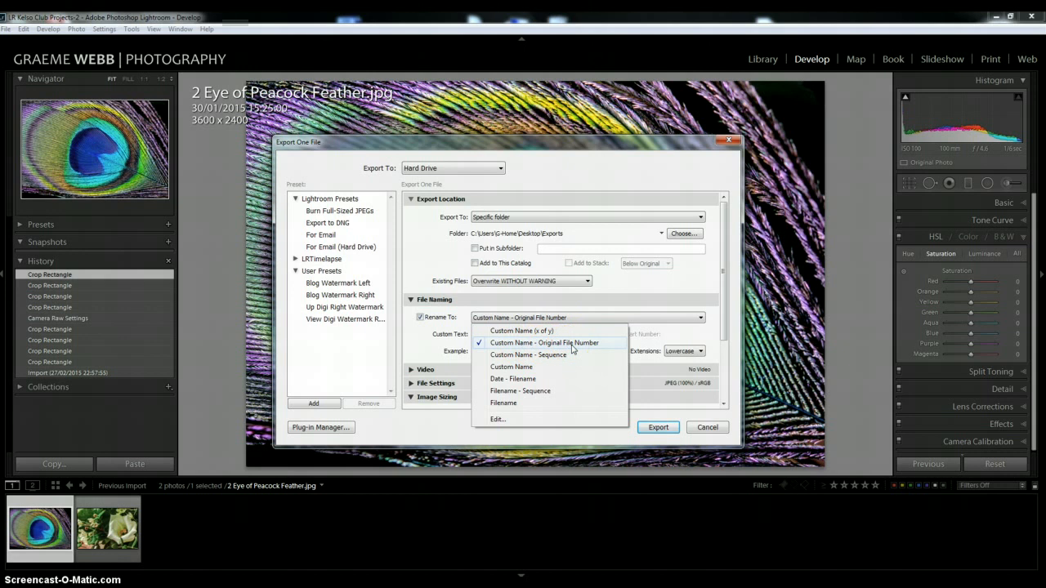
pyautogui.click(523, 404)
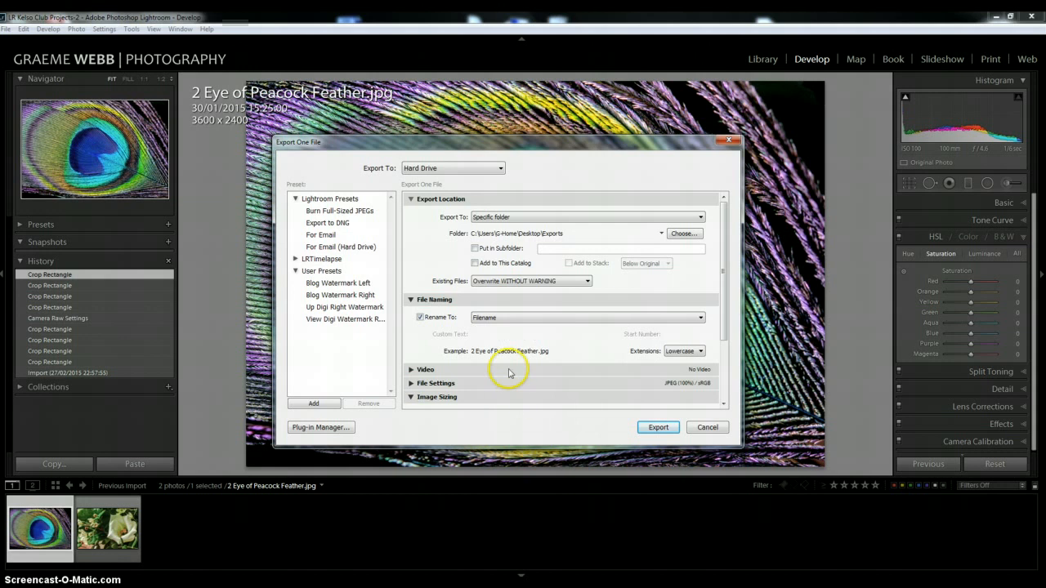
pyautogui.click(481, 318)
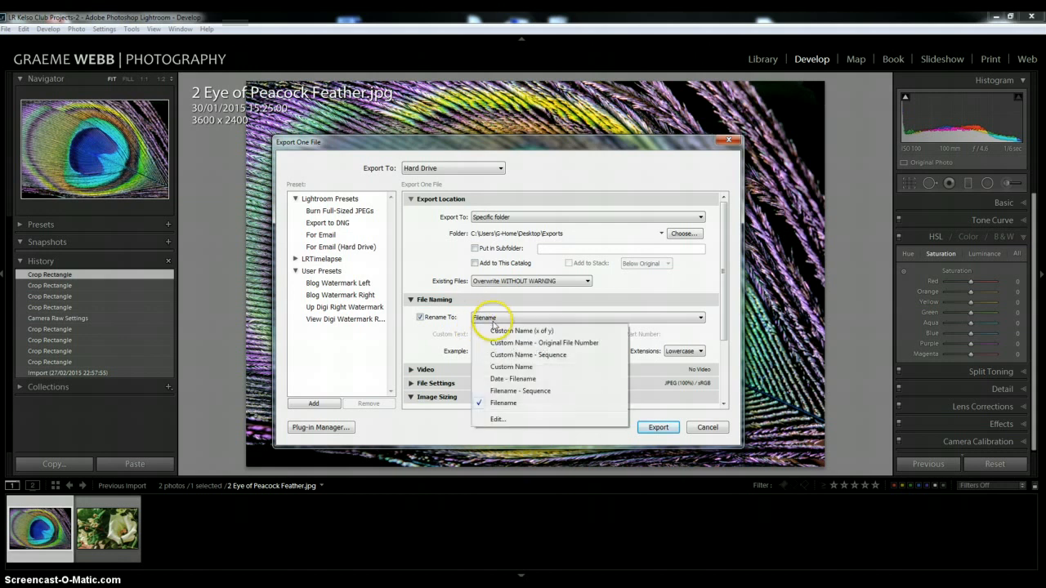
pyautogui.click(514, 392)
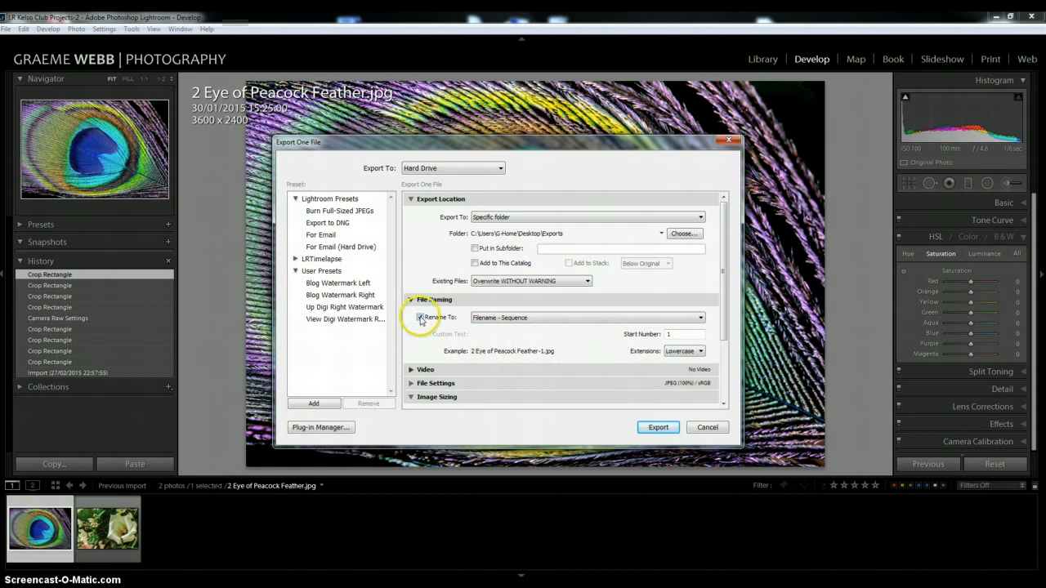
pyautogui.click(420, 318)
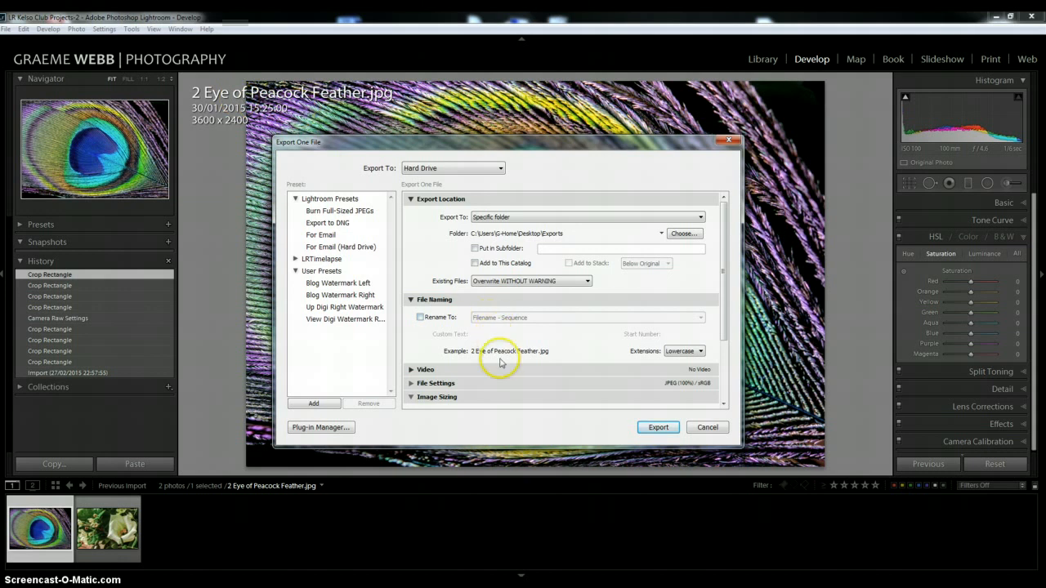
# Step: Set the export file format to JPEG and the color space to sRGB in the file settings
pyautogui.scroll(-3, 527, 342)
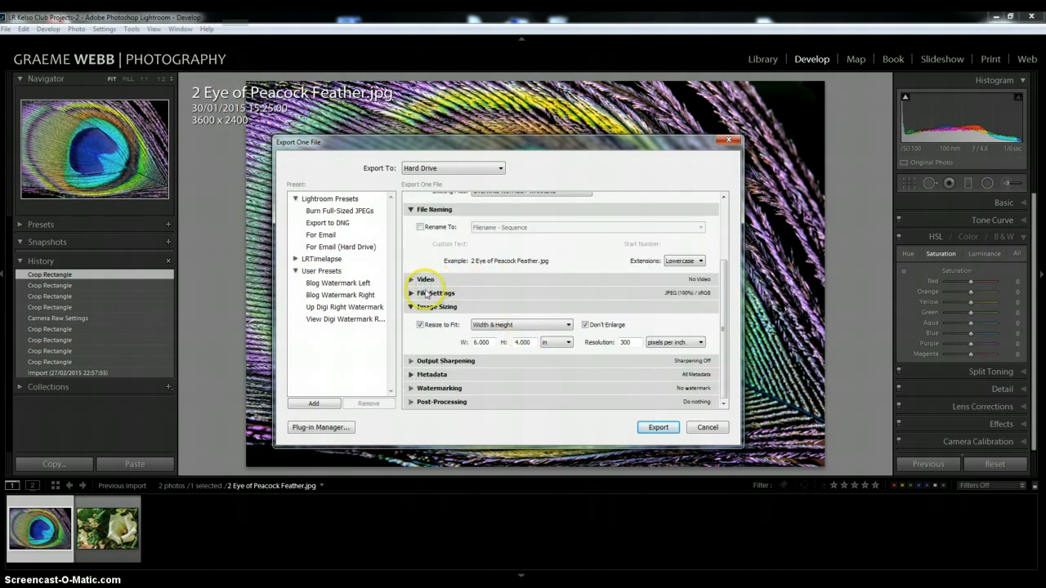
pyautogui.click(412, 294)
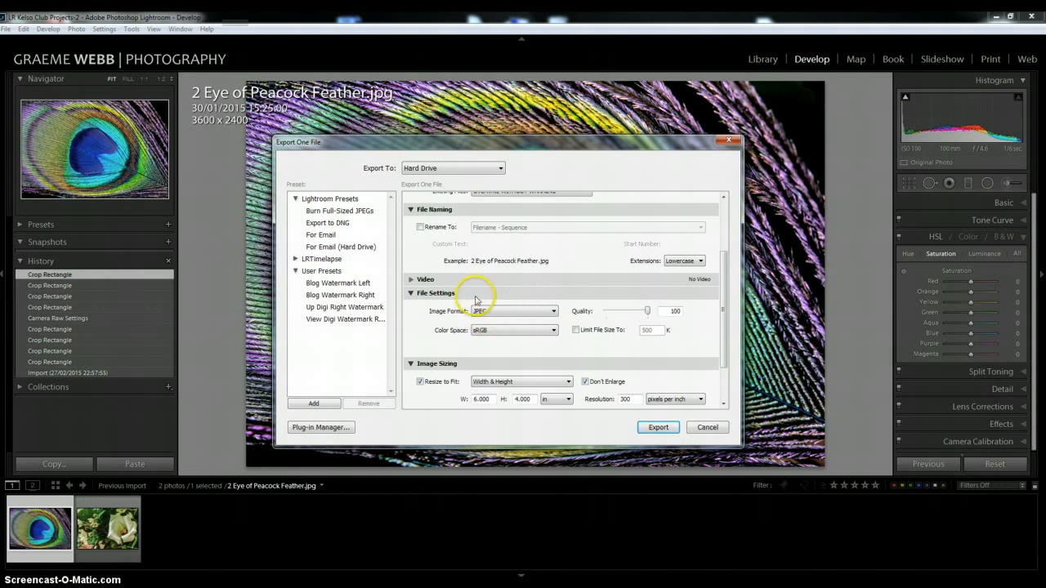
pyautogui.click(499, 313)
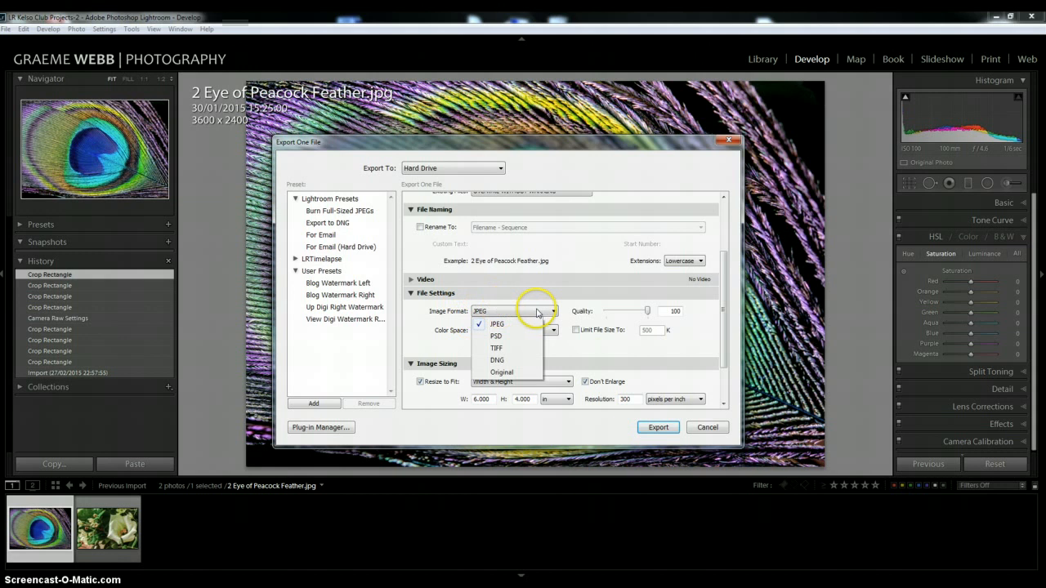
pyautogui.click(497, 325)
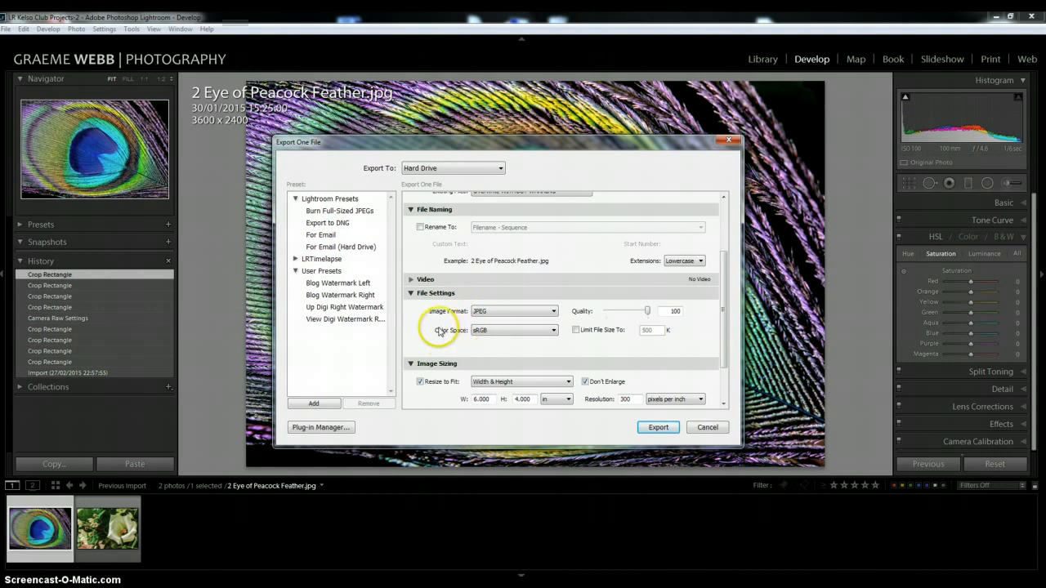
pyautogui.click(500, 332)
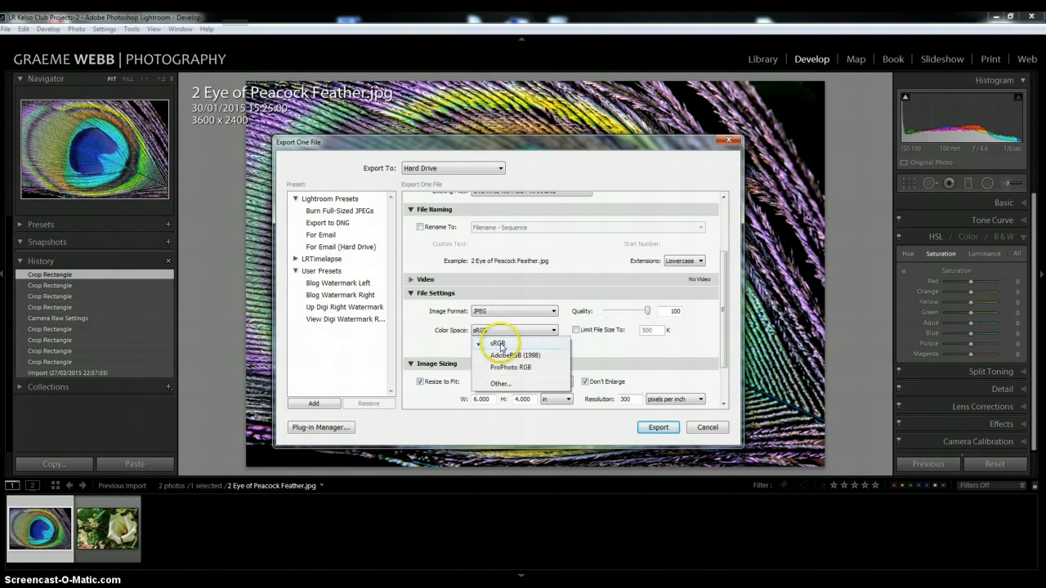
pyautogui.click(500, 344)
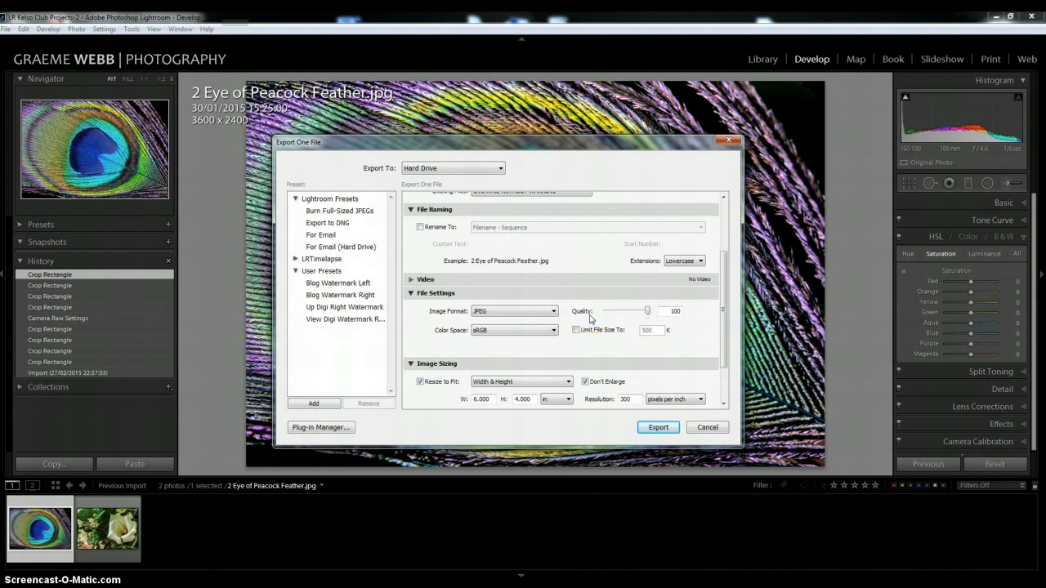
# Step: Try a lower JPEG quality for the export and set it back to 100
pyautogui.click(675, 311)
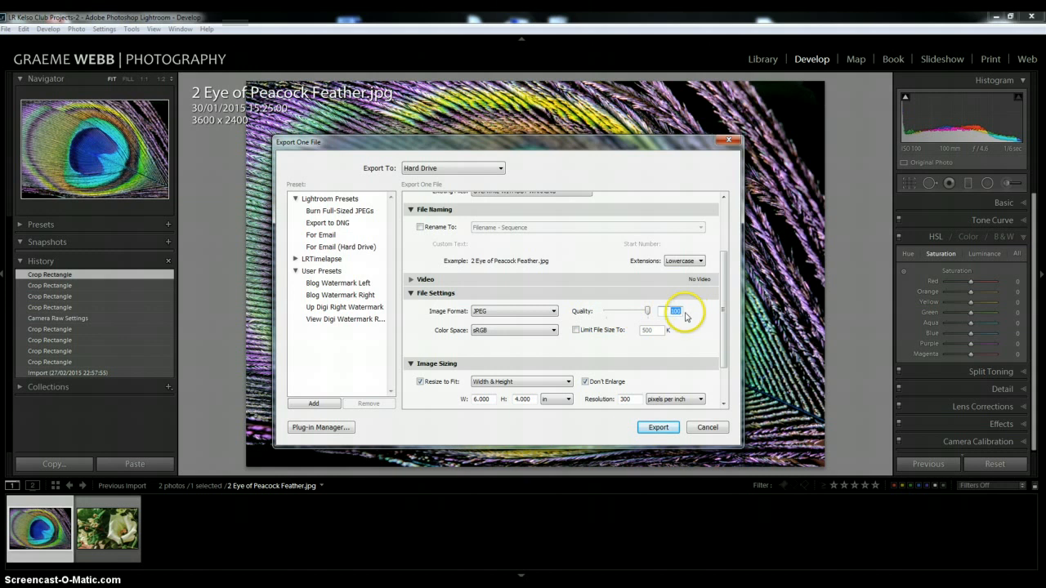
pyautogui.moveTo(649, 314); pyautogui.dragTo(626, 314)
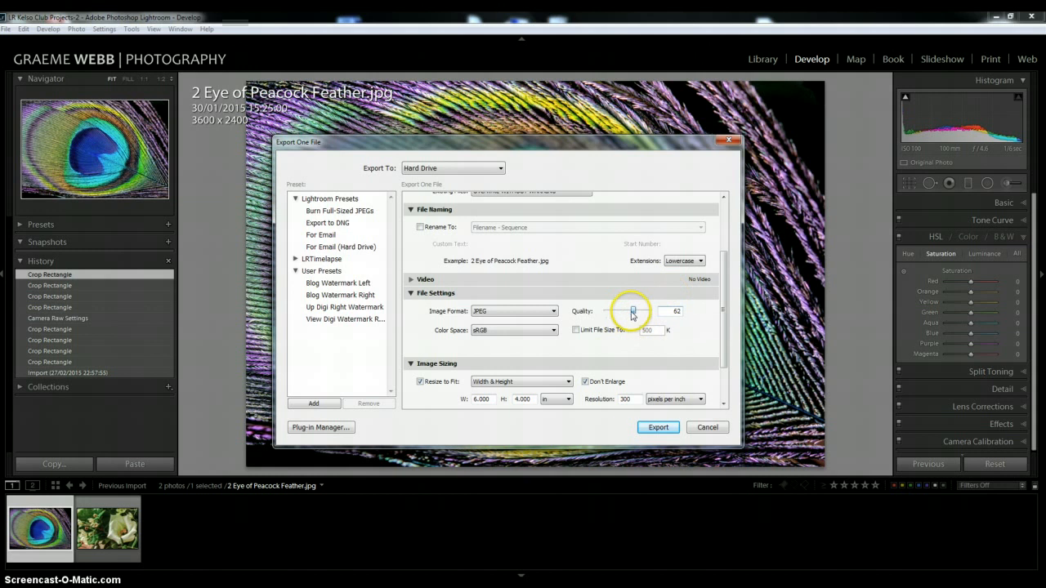
pyautogui.moveTo(633, 314); pyautogui.dragTo(663, 324)
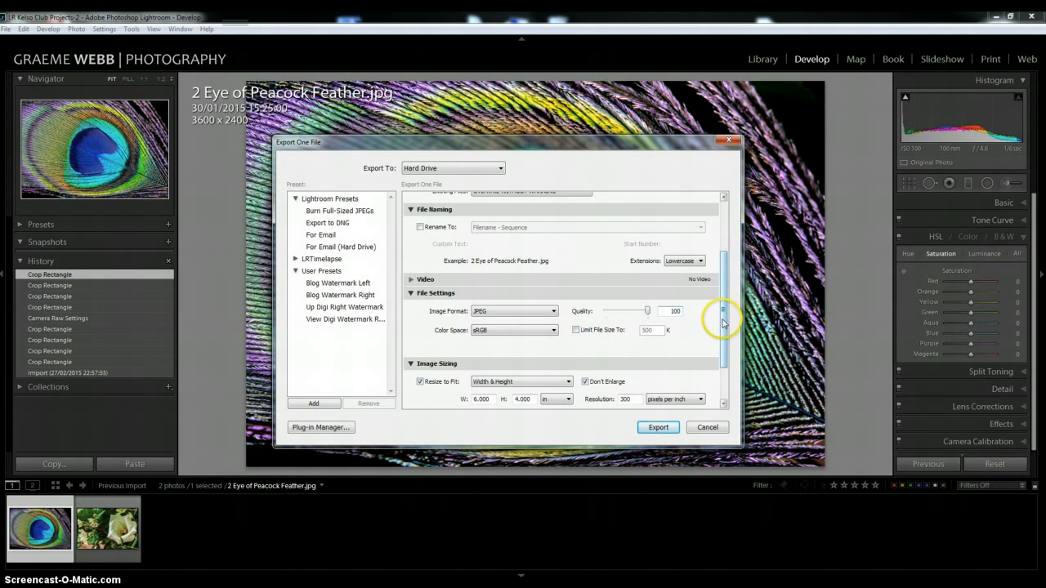
# Step: Resize the export to 12 x 8 inches at 300 pixels per inch and export the peacock feather photo
pyautogui.moveTo(723, 324); pyautogui.dragTo(722, 356)
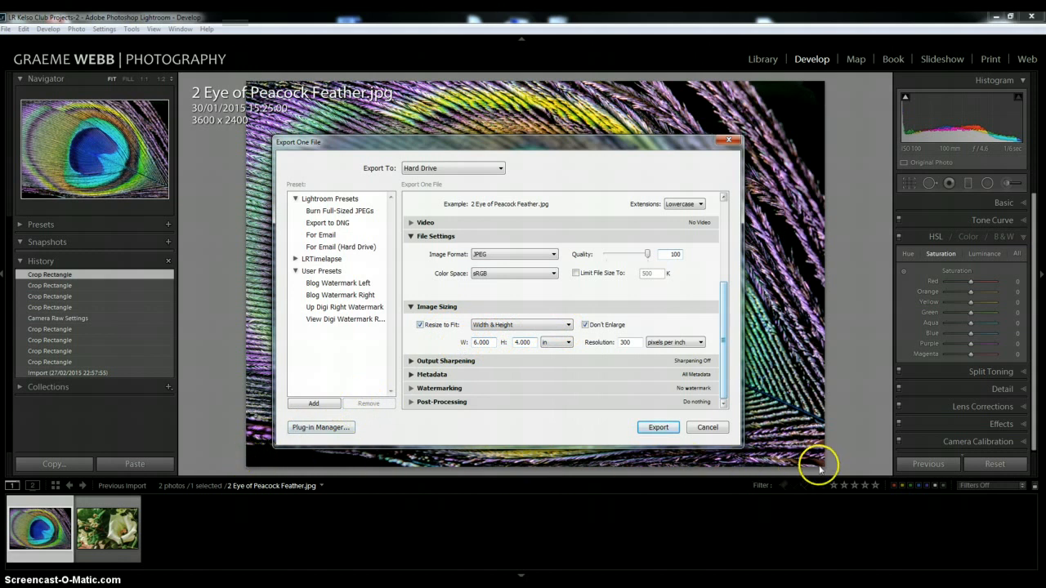
pyautogui.doubleClick(495, 342)
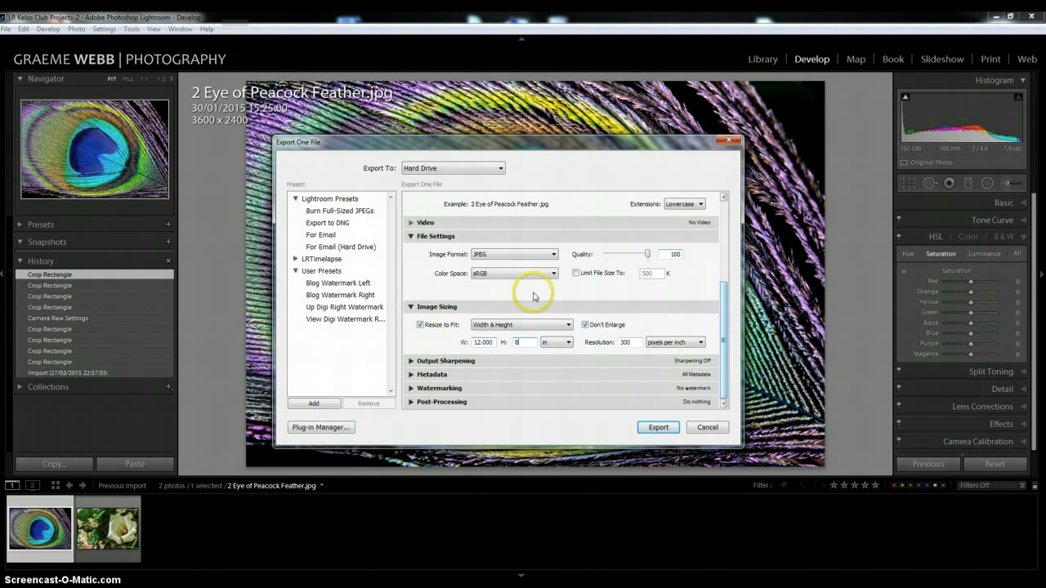
pyautogui.click(560, 345)
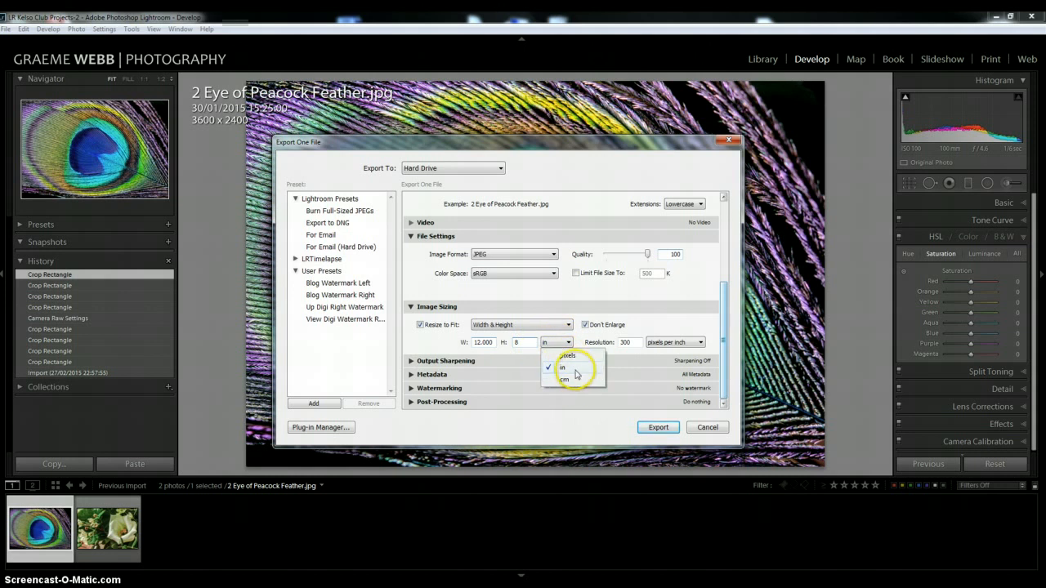
pyautogui.click(564, 369)
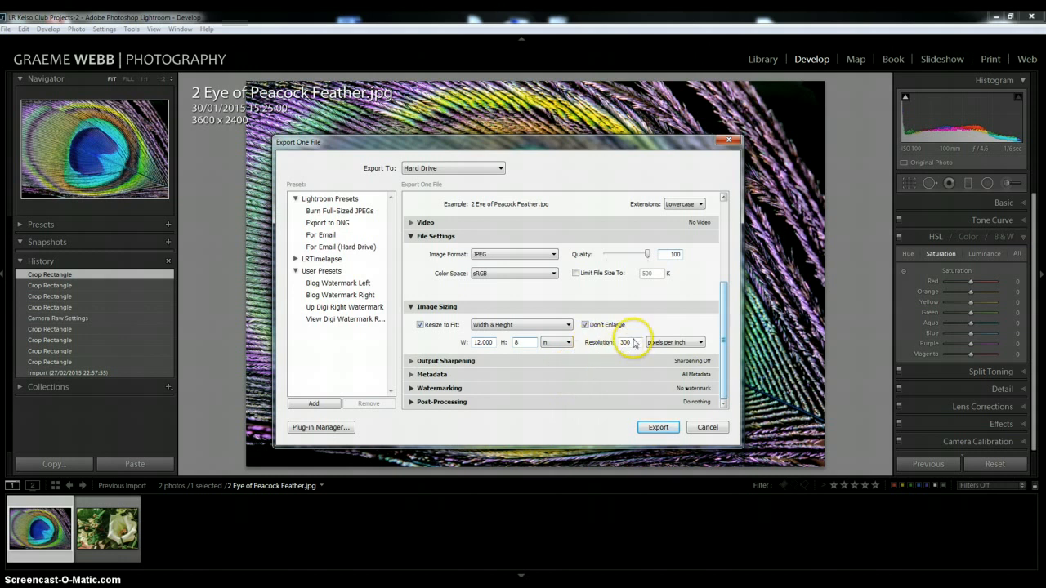
pyautogui.click(631, 341)
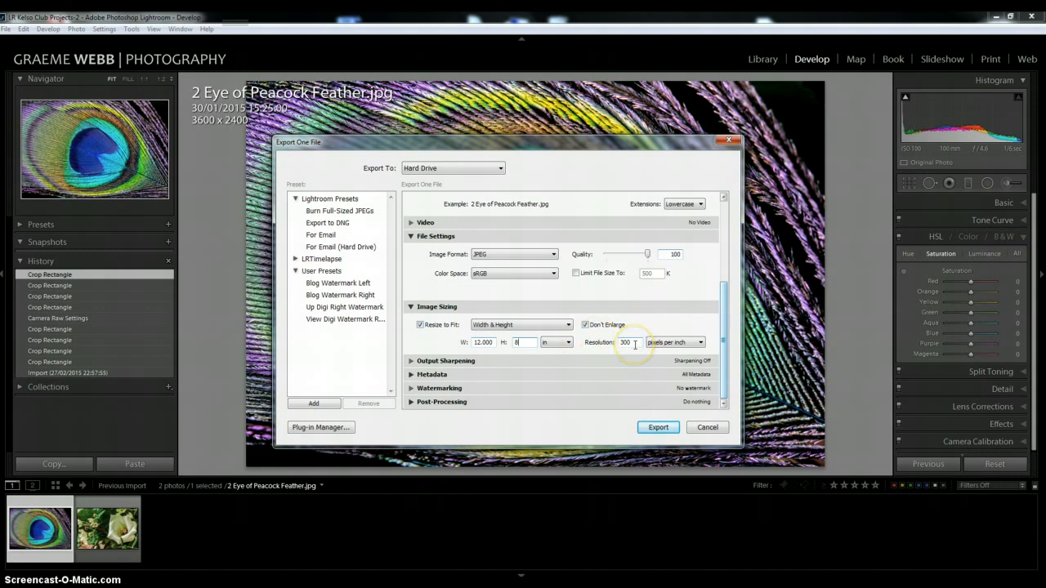
pyautogui.click(635, 343)
pyautogui.click(658, 428)
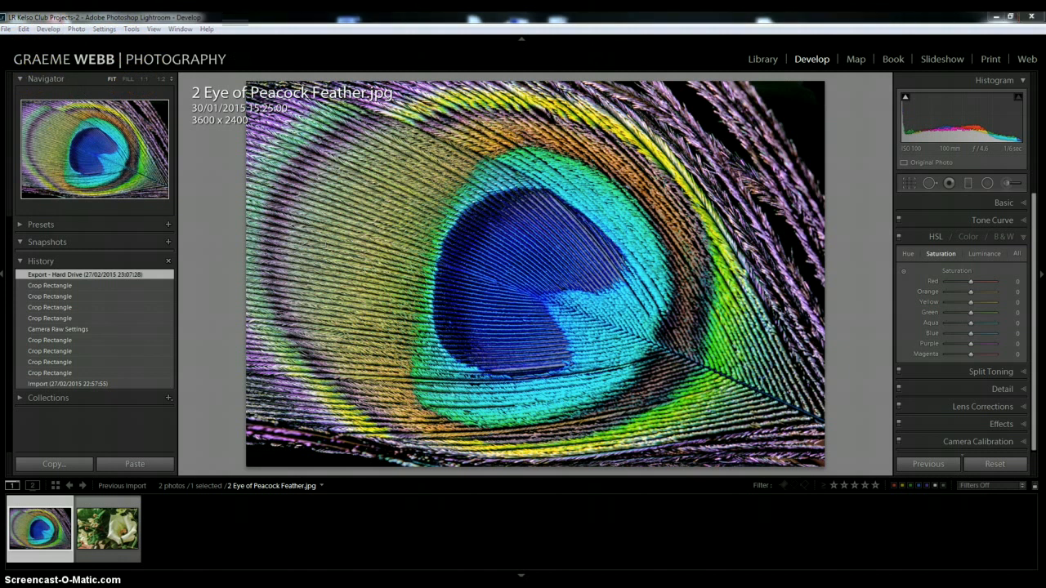
pyautogui.moveTo(2, 114); pyautogui.dragTo(501, 122)
# Step: Select the white flower photo, set its crop aspect to 2 x 3 / 4 x 6 and apply the crop
pyautogui.click(90, 537)
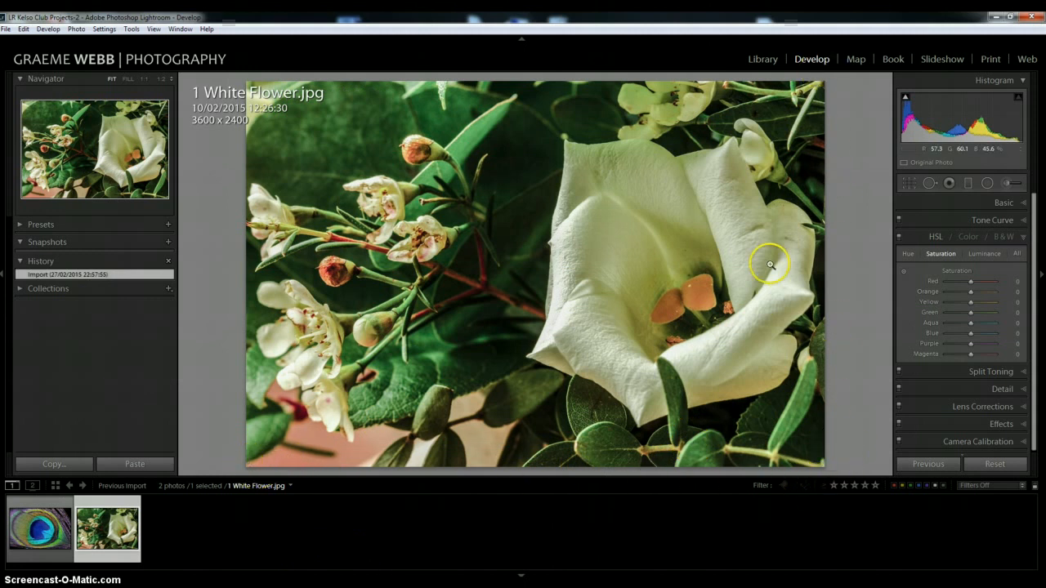
pyautogui.click(908, 183)
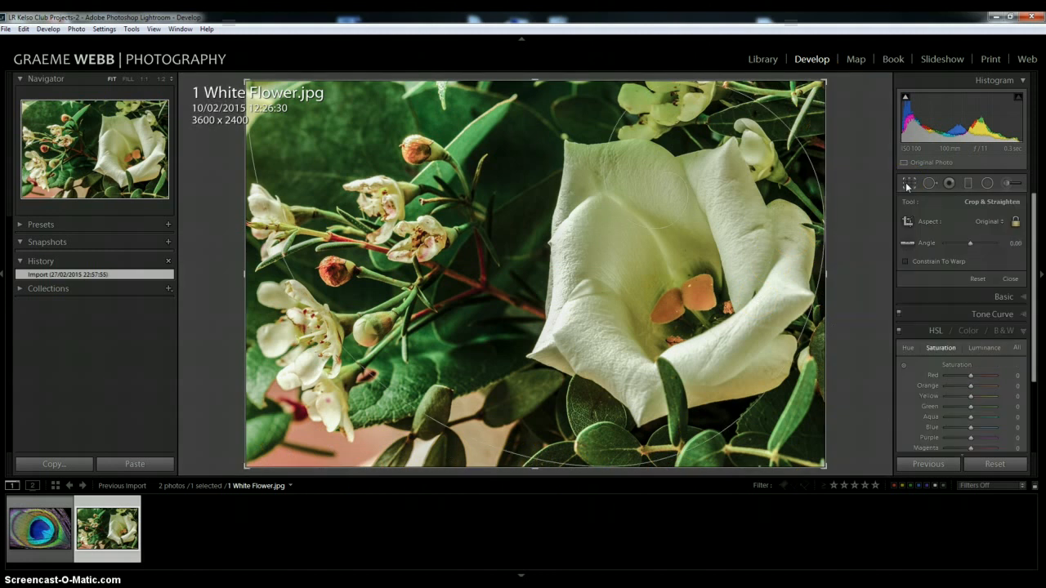
pyautogui.click(998, 222)
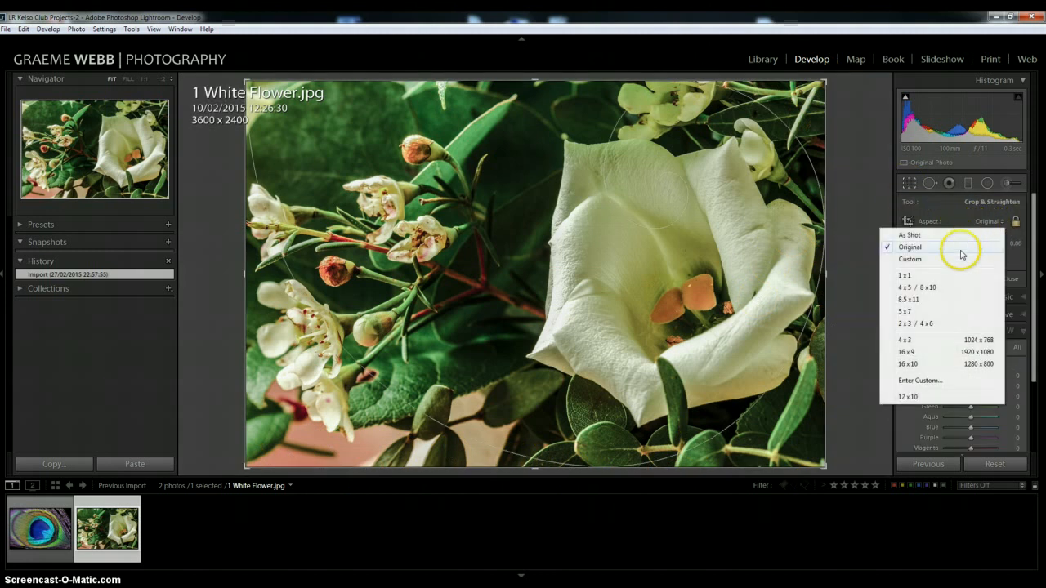
pyautogui.click(927, 327)
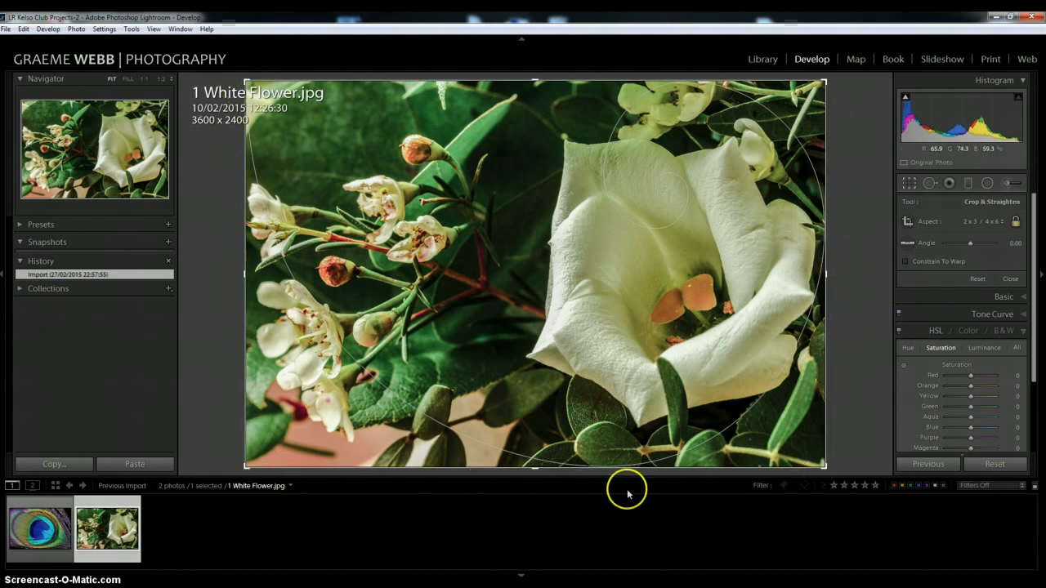
pyautogui.press('r')
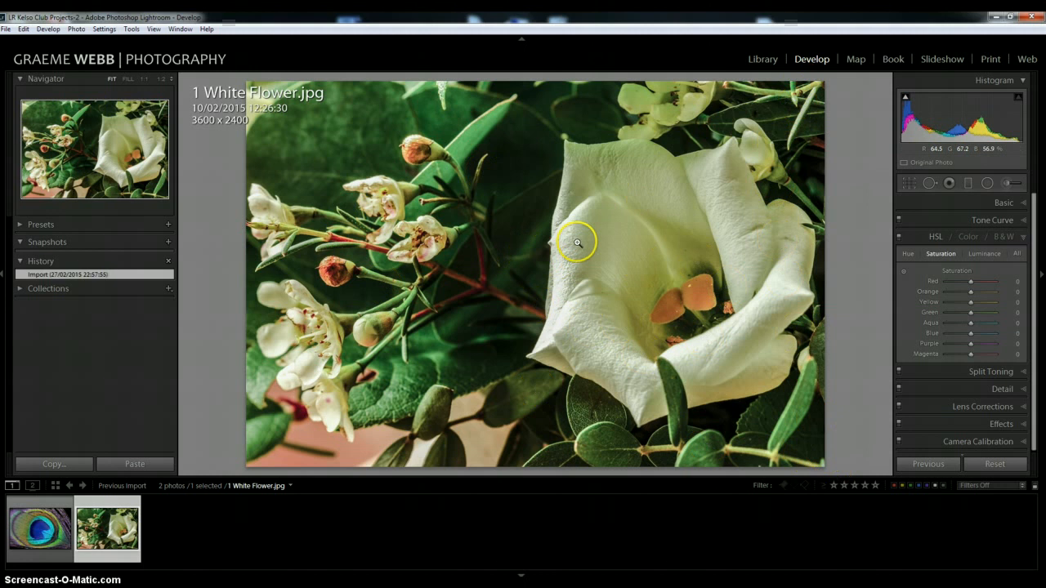
# Step: Export the white flower photo with renaming turned on and the Filename - Sequence template
pyautogui.rightClick(502, 270)
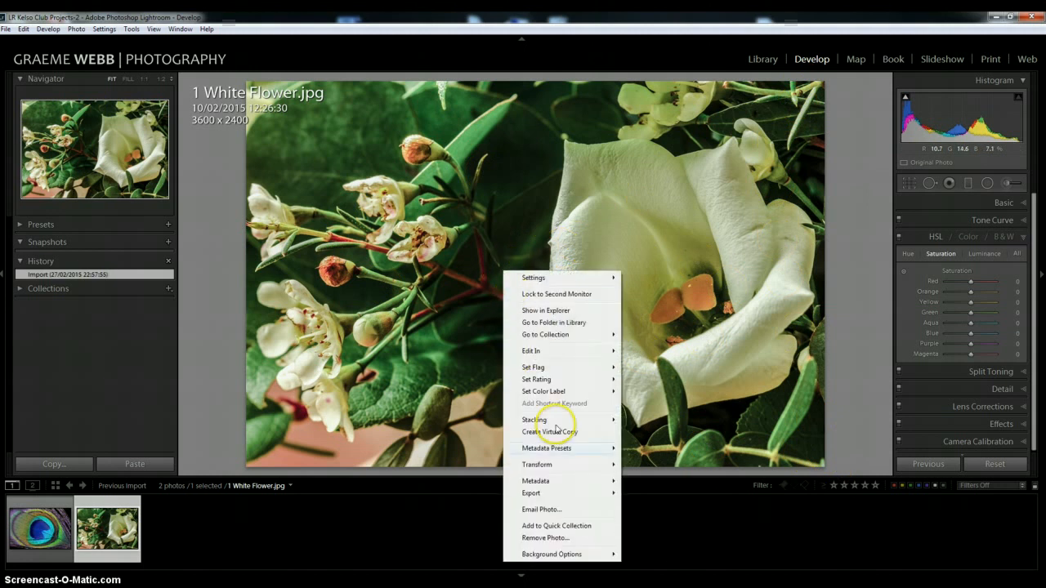
pyautogui.moveTo(582, 495)
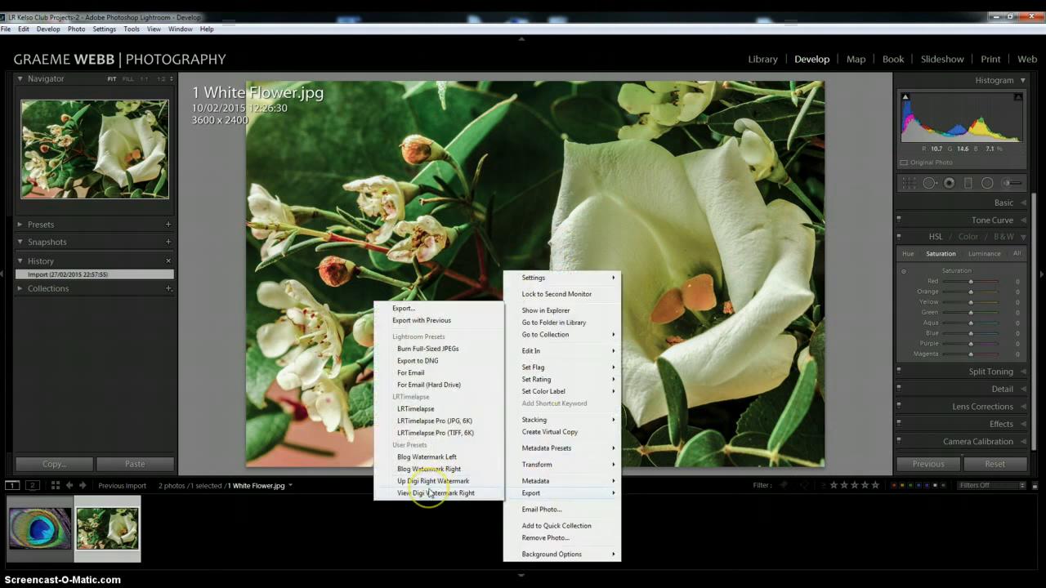
pyautogui.click(404, 309)
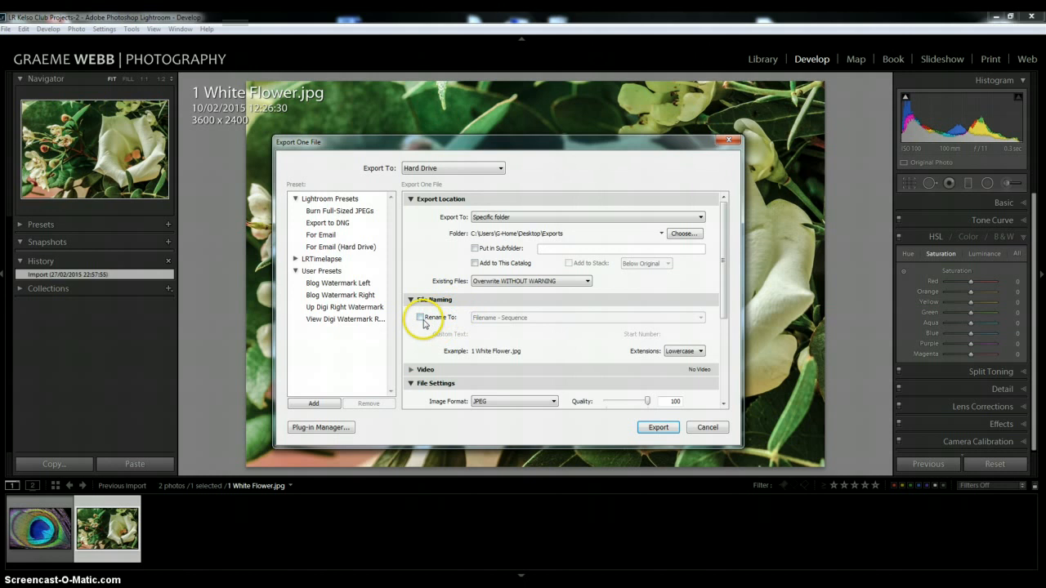
pyautogui.click(419, 317)
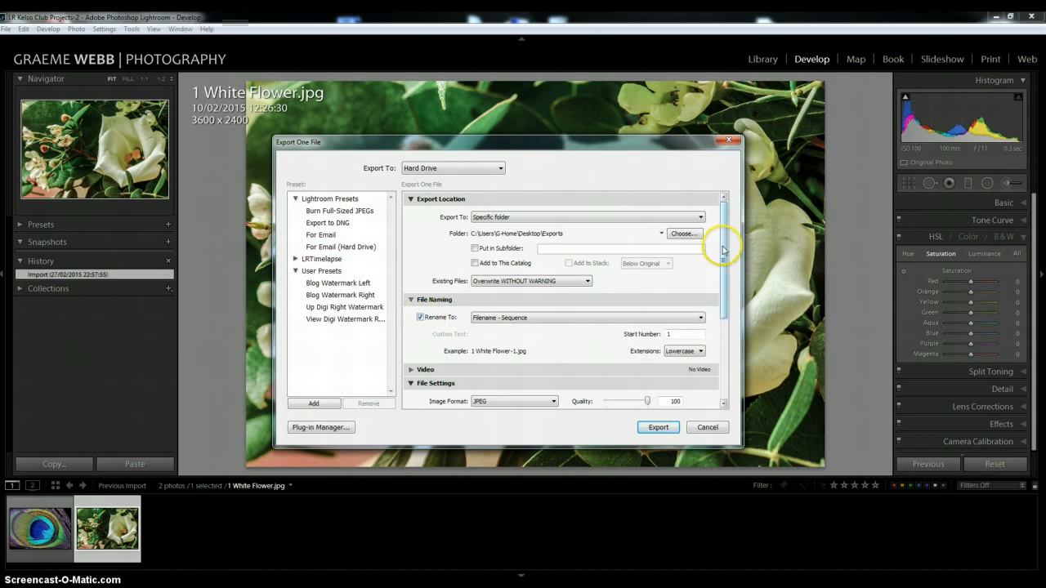
pyautogui.moveTo(723, 250); pyautogui.dragTo(718, 321)
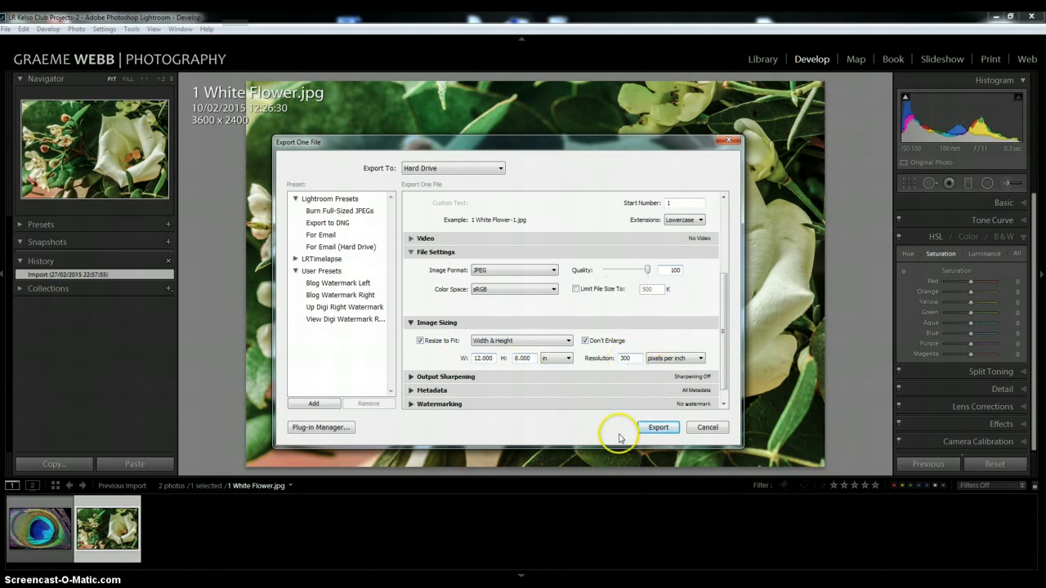
pyautogui.click(658, 427)
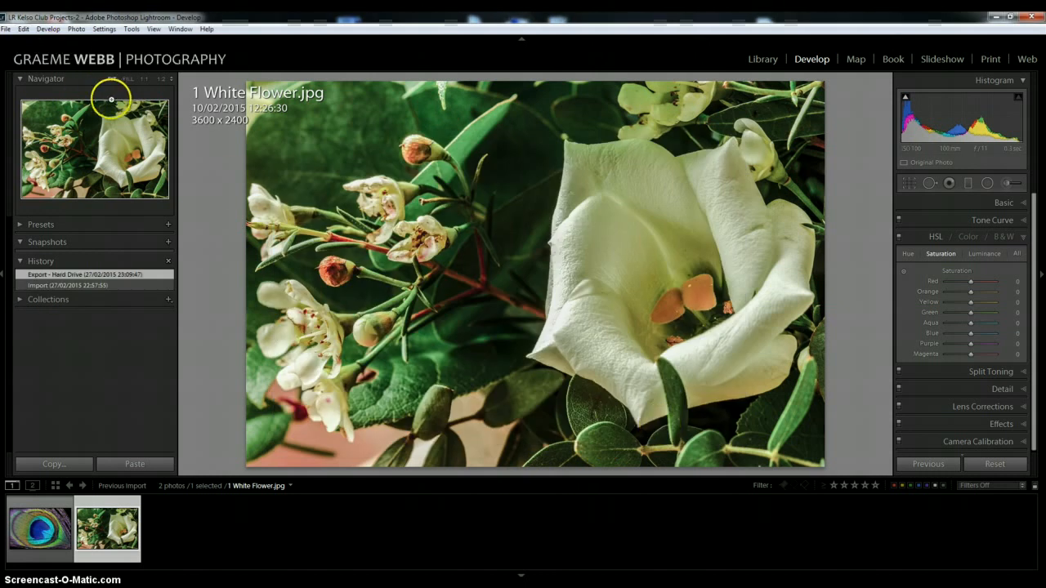
# Step: Switch to the Exports folder window to check the exported files, and return to Lightroom
pyautogui.moveTo(0, 126); pyautogui.dragTo(503, 132)
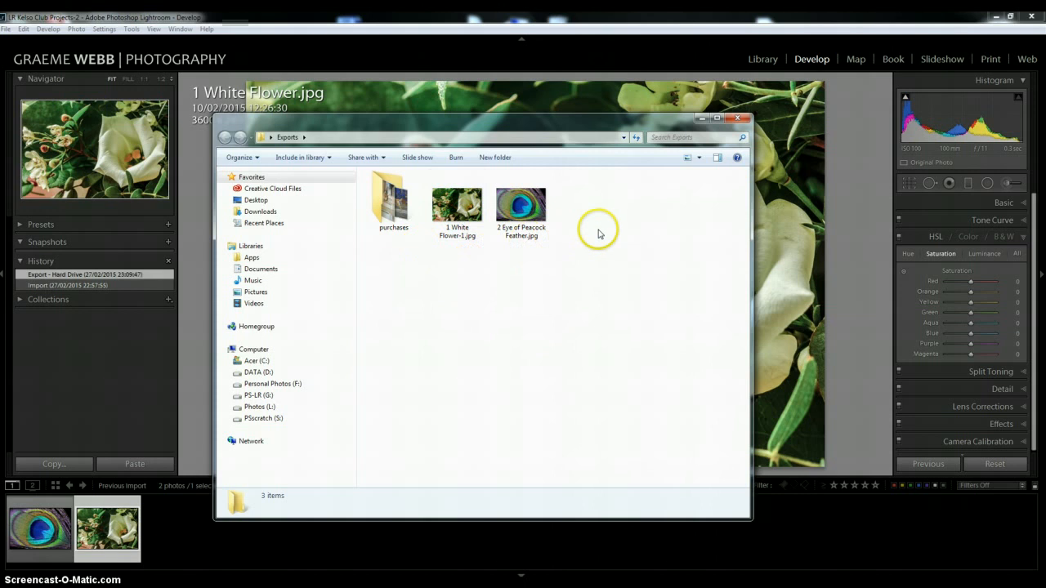
pyautogui.click(615, 127)
pyautogui.moveTo(616, 126); pyautogui.dragTo(0, 175)
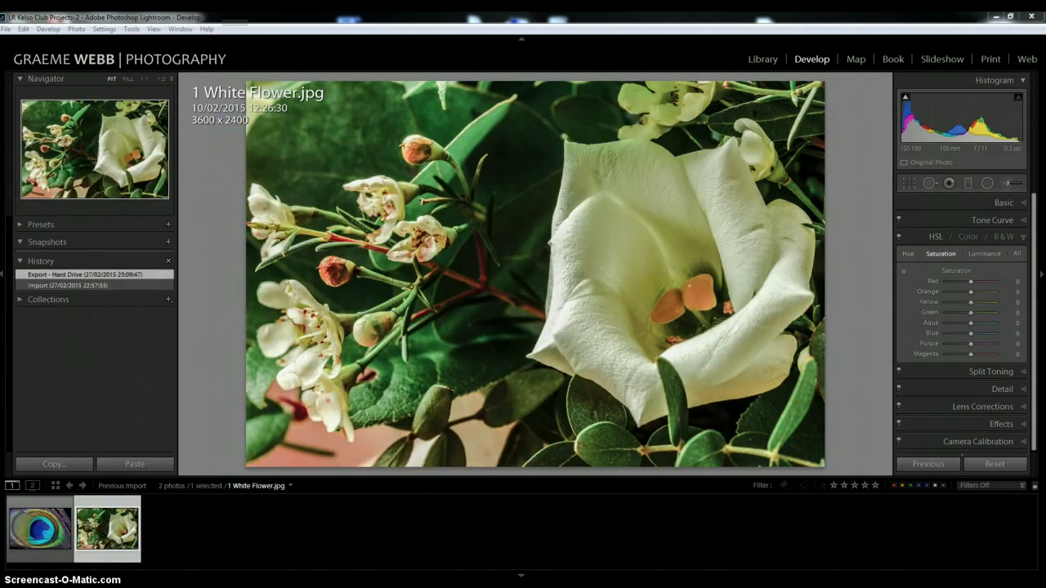
pyautogui.click(484, 292)
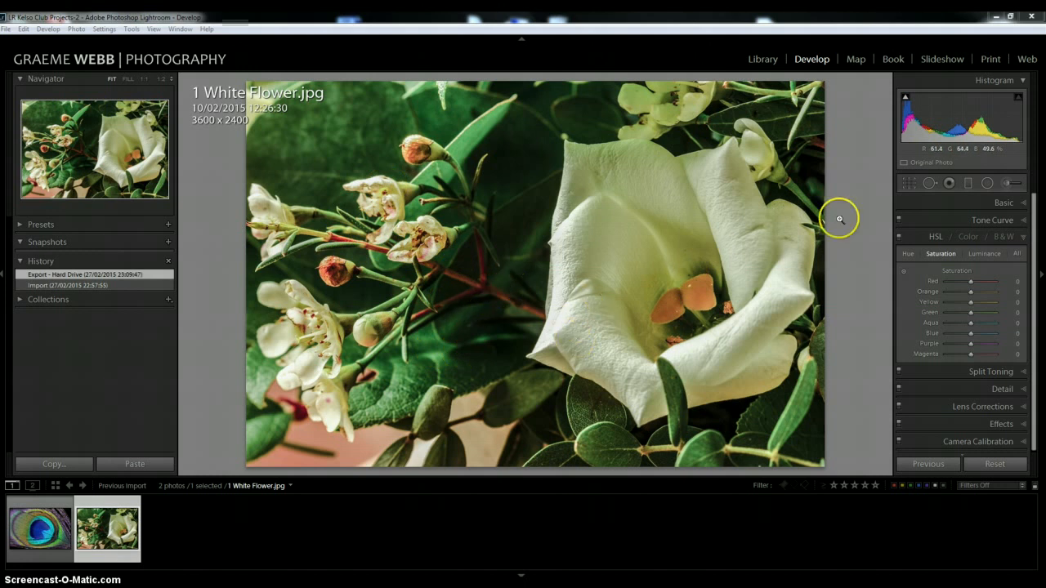
# Step: Reapply the 2 x 3 / 4 x 6 crop on the white flower photo and open its export settings
pyautogui.click(908, 184)
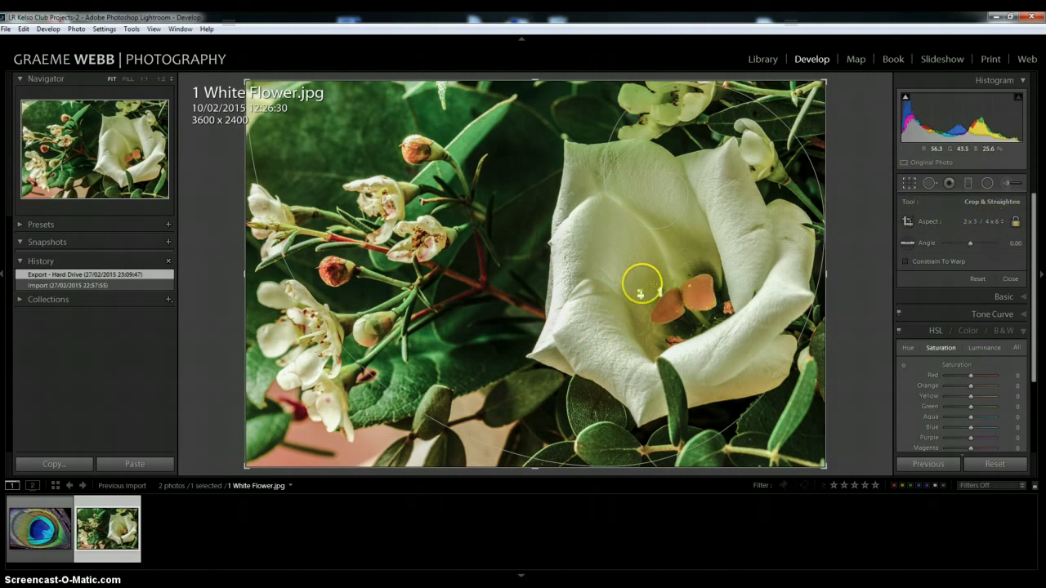
pyautogui.press('Return')
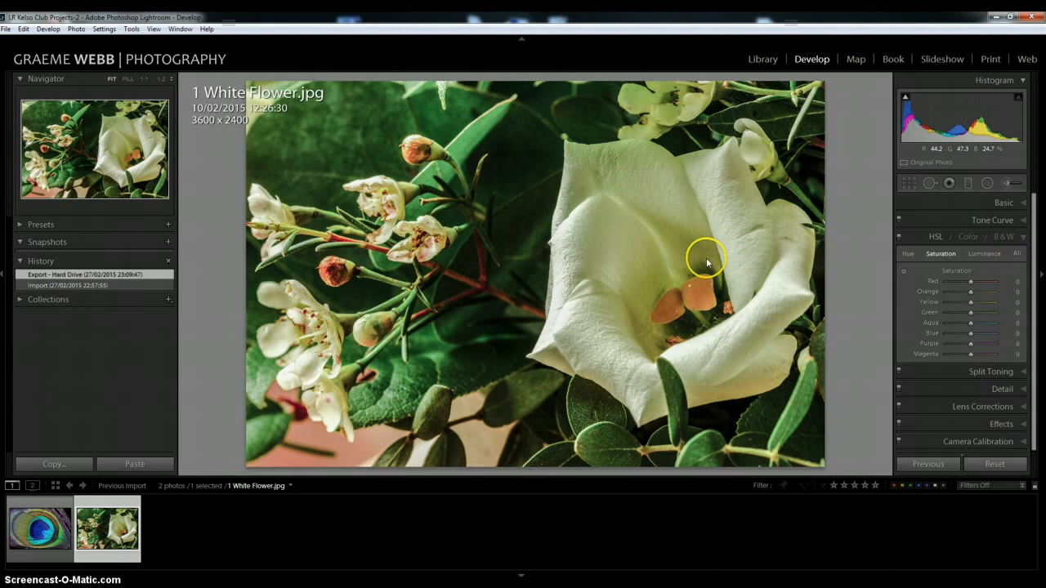
pyautogui.rightClick(480, 214)
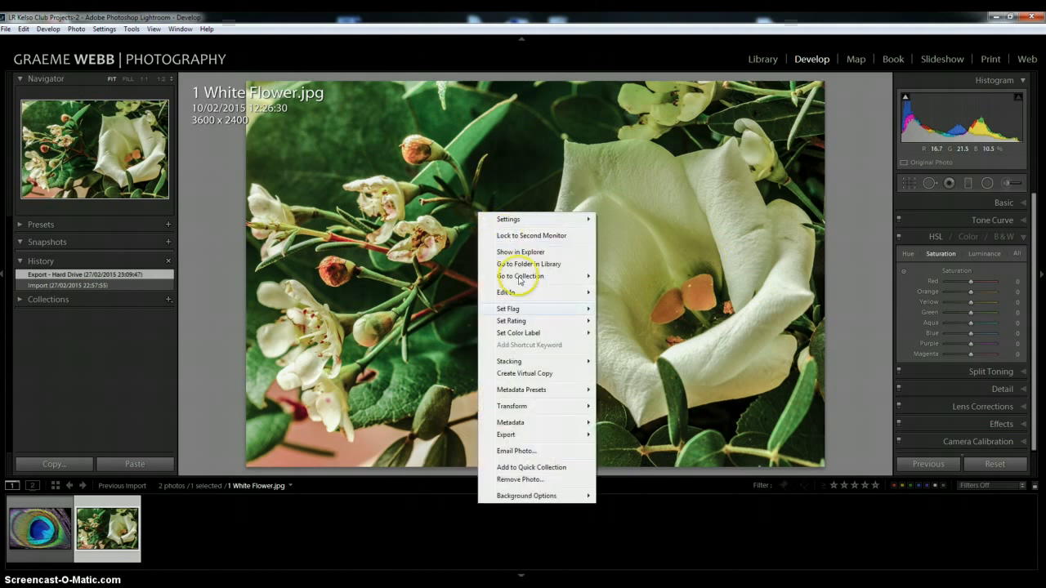
pyautogui.moveTo(541, 434)
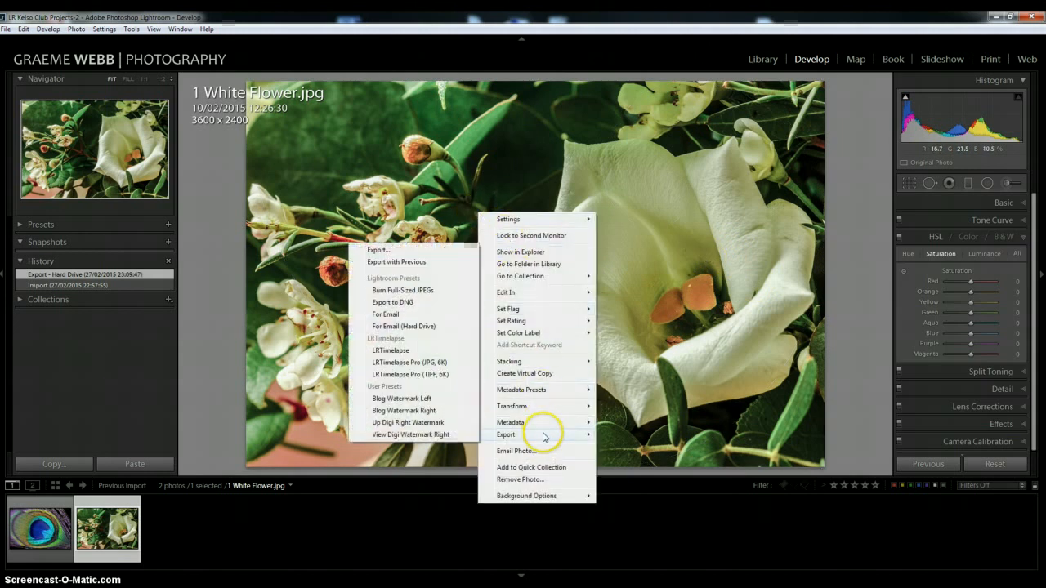
pyautogui.click(382, 252)
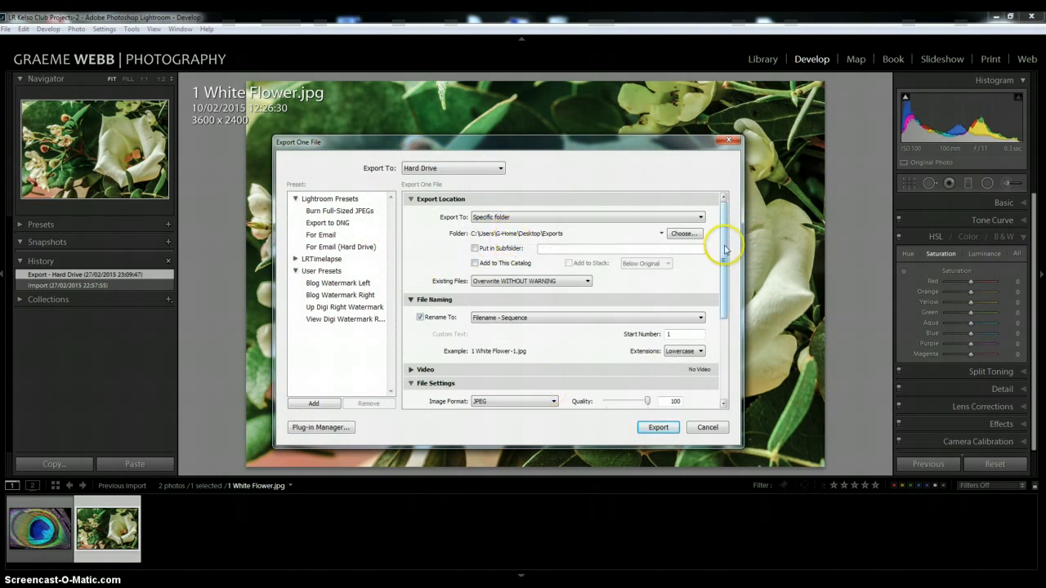
# Step: Set the export renaming to the Custom Name - Original File Number template with the custom text "4x6 White Flower"
pyautogui.moveTo(724, 245); pyautogui.dragTo(724, 274)
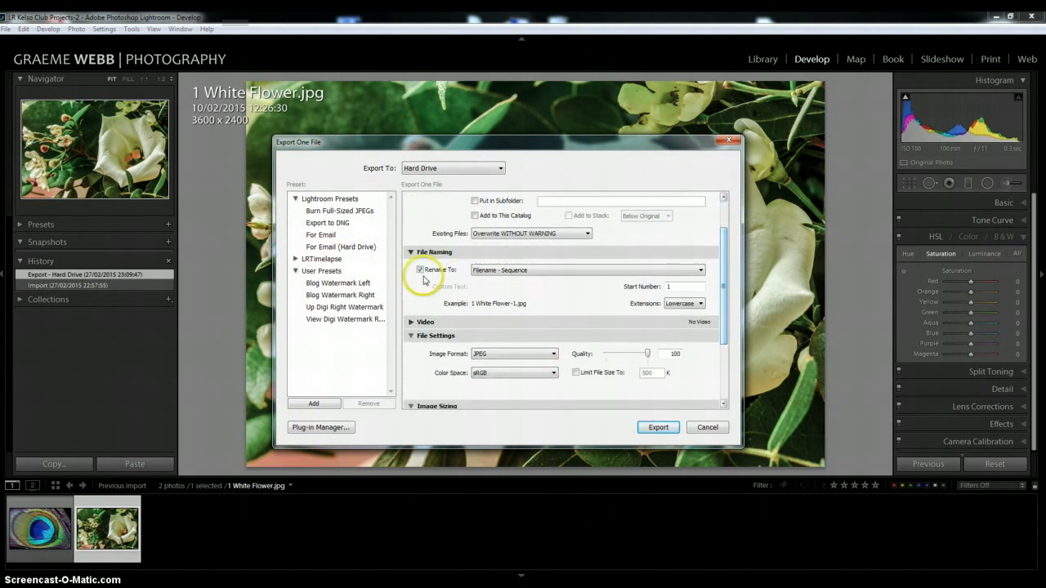
pyautogui.click(419, 271)
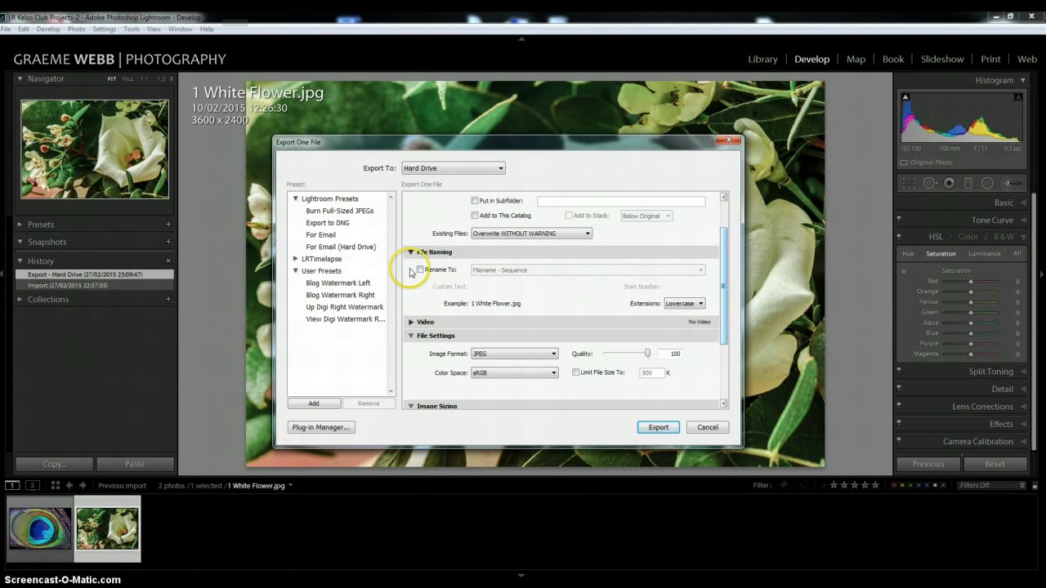
pyautogui.click(440, 271)
pyautogui.click(482, 270)
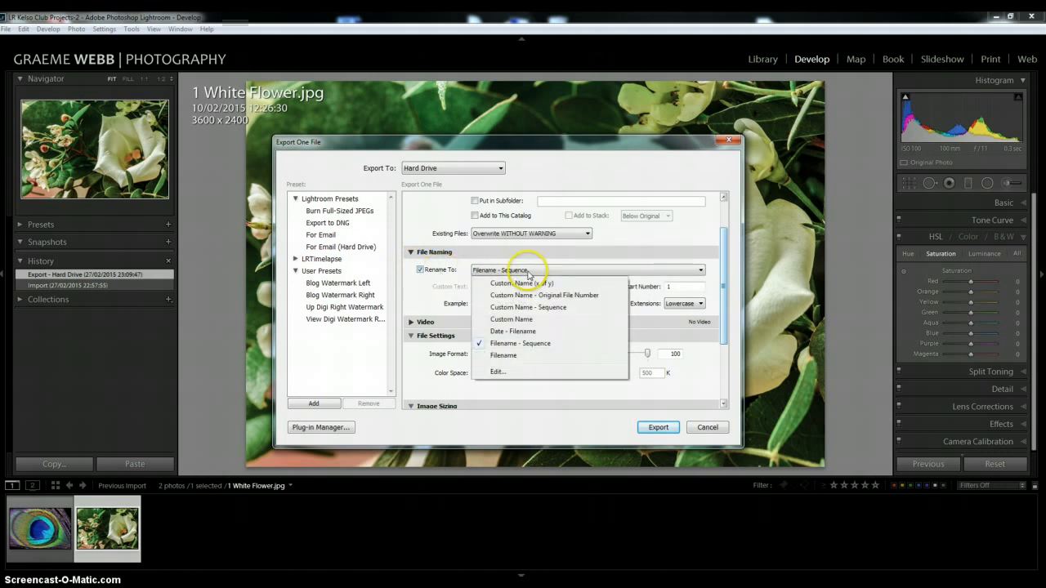
pyautogui.click(541, 295)
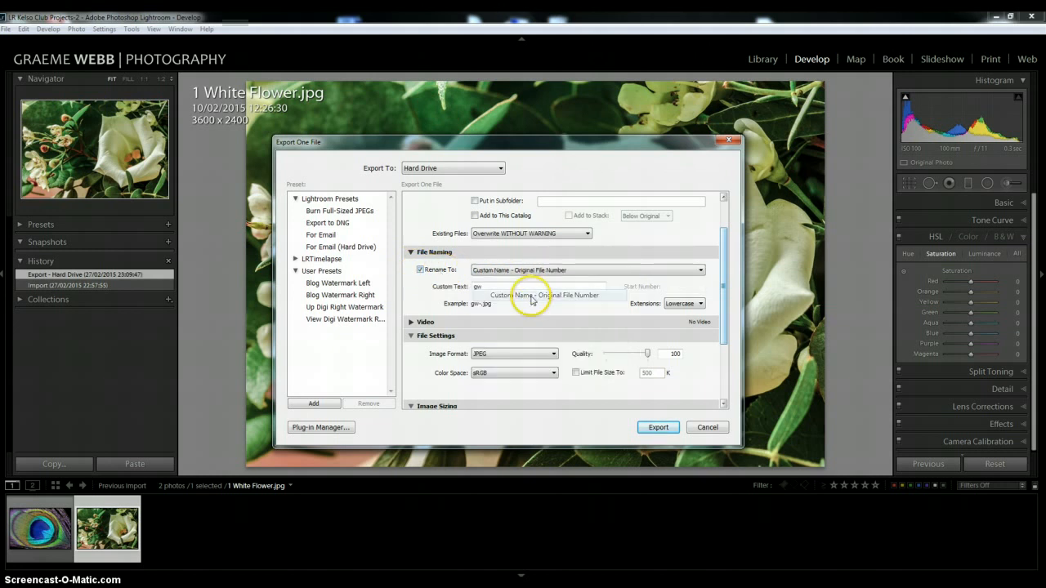
pyautogui.doubleClick(494, 290)
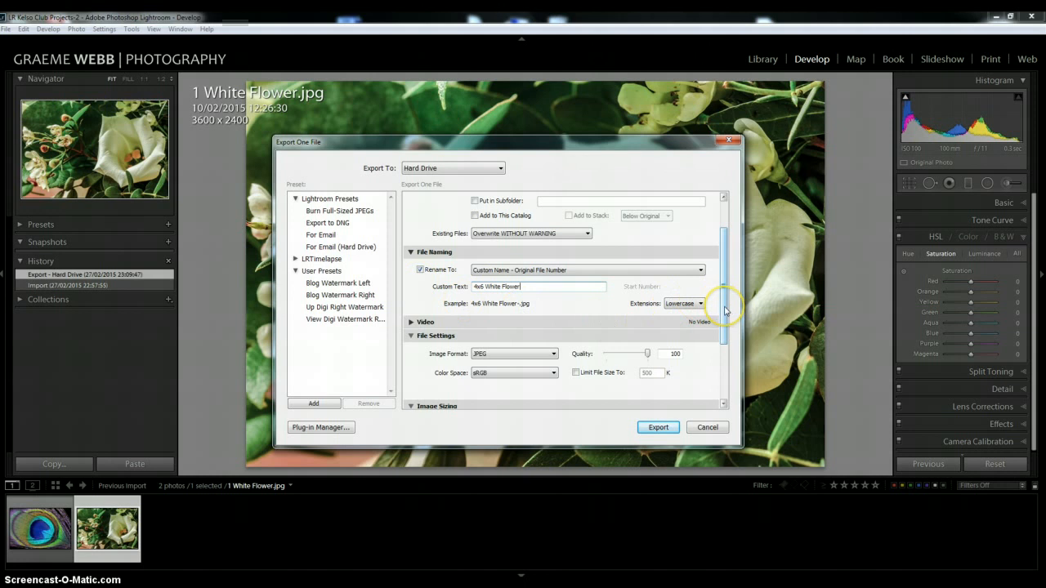
# Step: Set the export size to 6 x 4 inches and export the white flower photo to the Exports folder
pyautogui.scroll(-3, 725, 310)
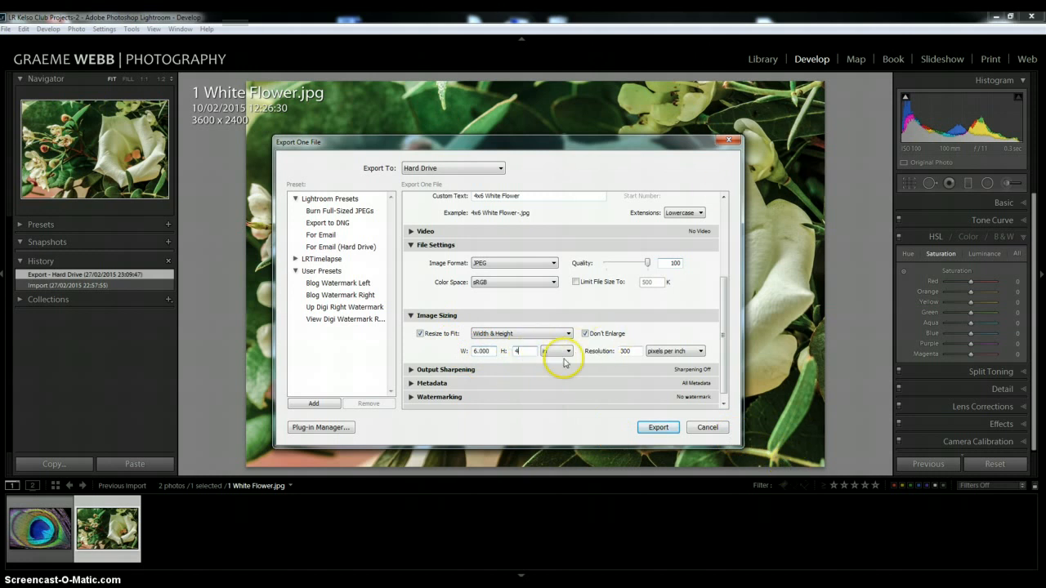
pyautogui.click(655, 428)
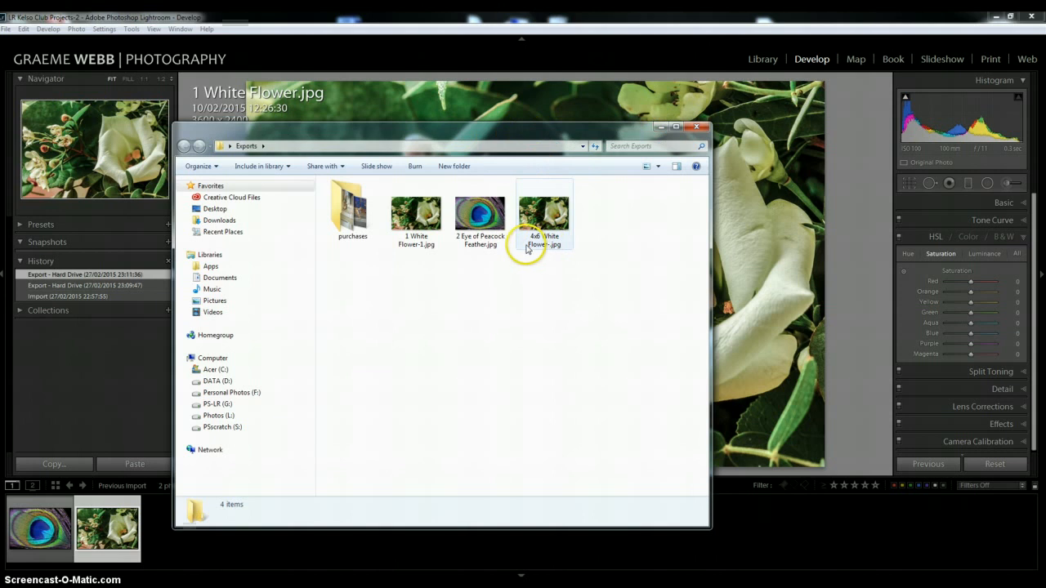
pyautogui.moveTo(529, 245)
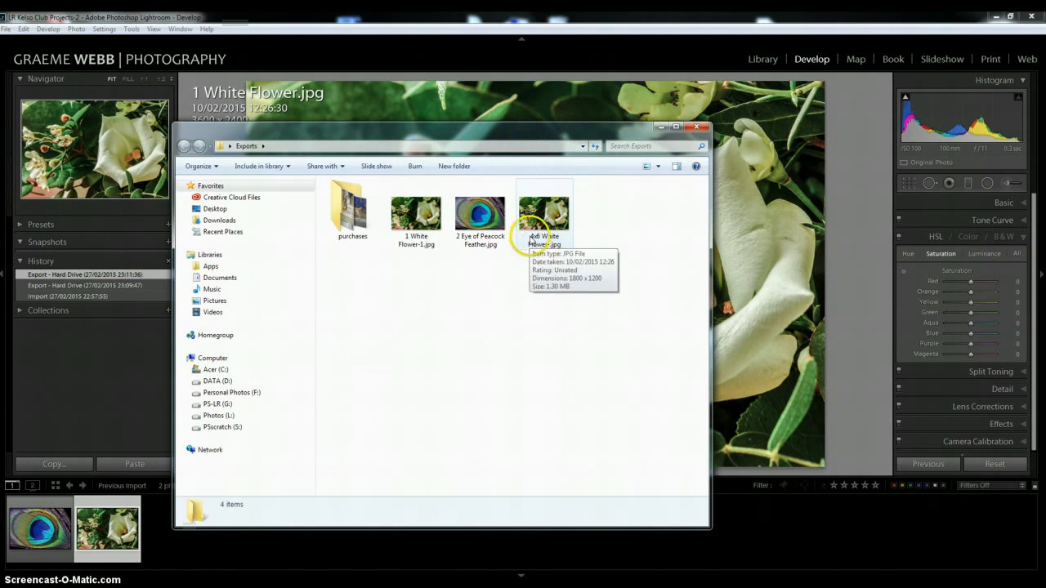